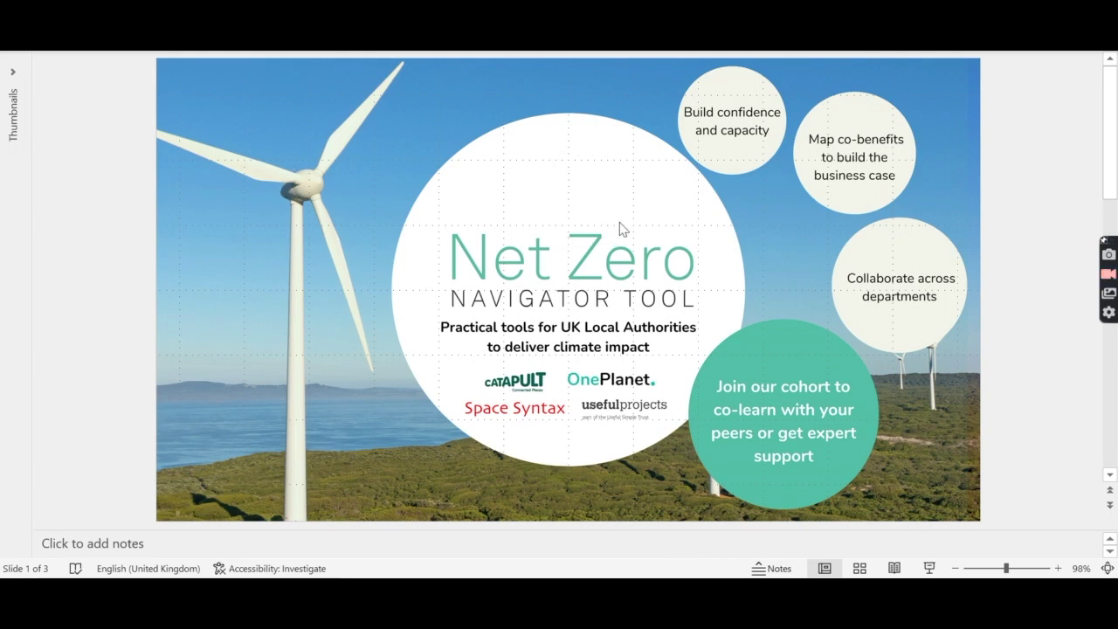
- Advance from the title slide to slide 2, which lists four Net Zero Navigator challenges
scroll(622, 229, "down", 1)
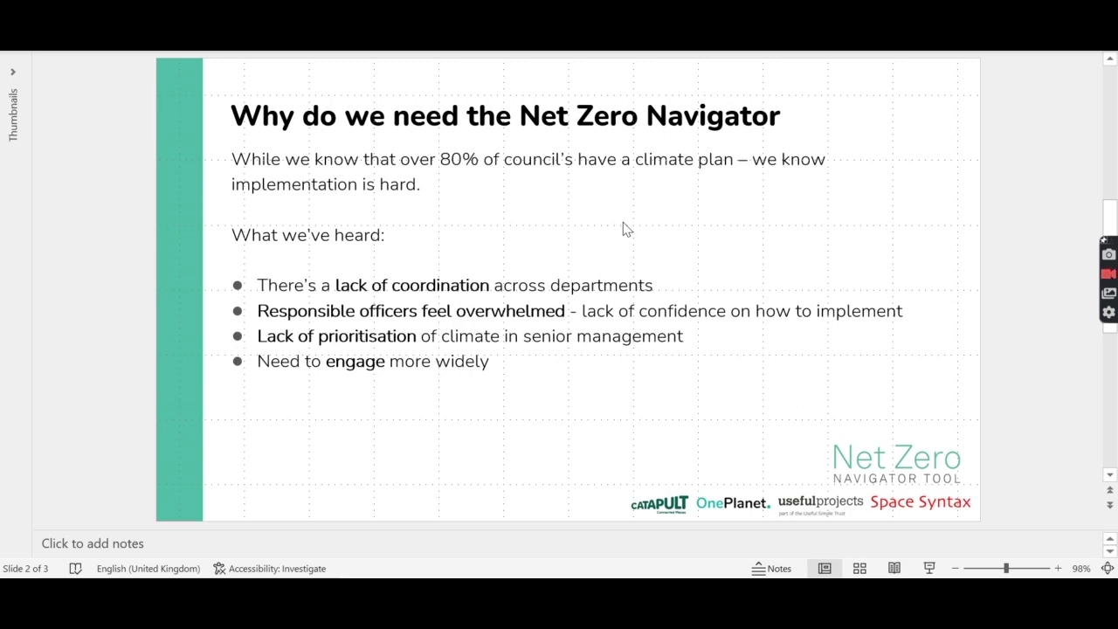
- Move on to slide 3, which shows three numbered benefits and the partner logos
scroll(626, 229, "down", 2)
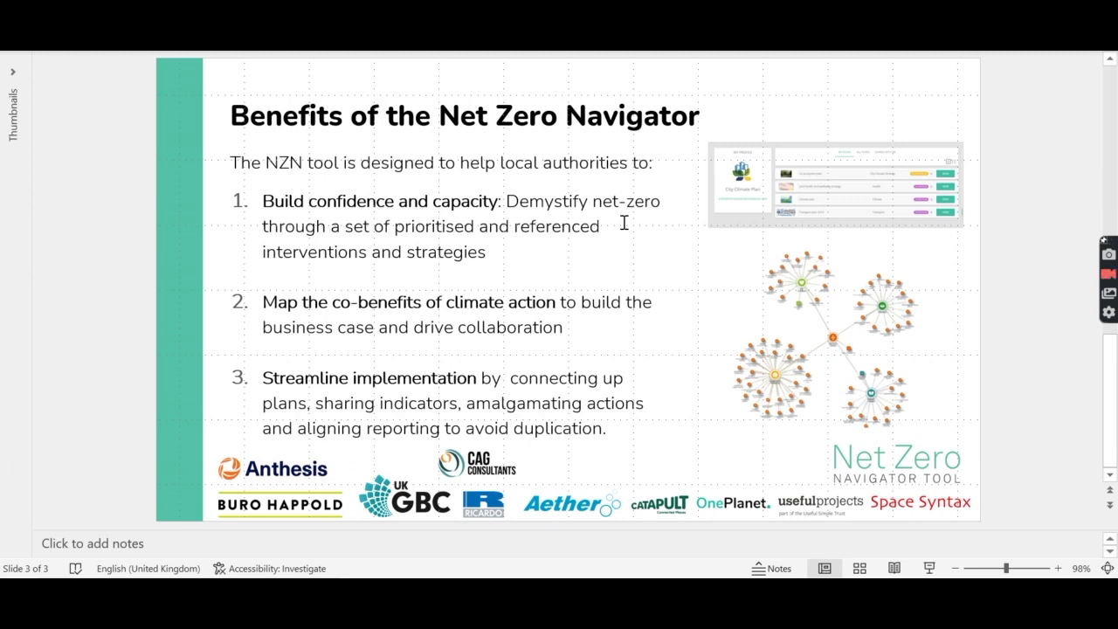
- Switch to the Net Zero Navigator browser and review Your Inputs' maturity sections at 25/25
mouse_move(644, 594)
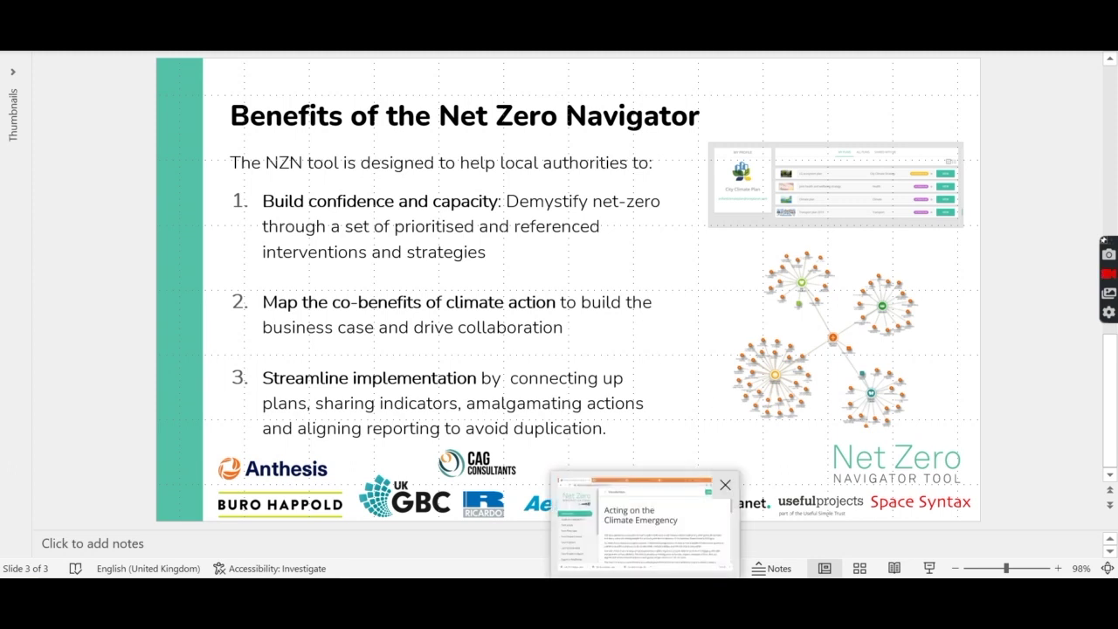
left_click(645, 525)
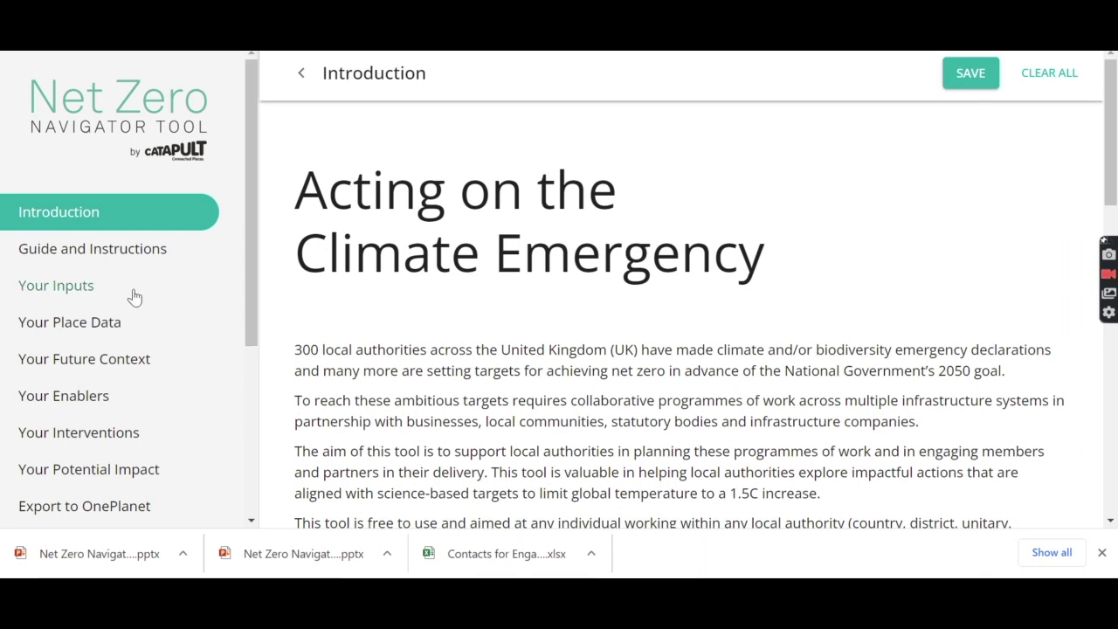
left_click(83, 292)
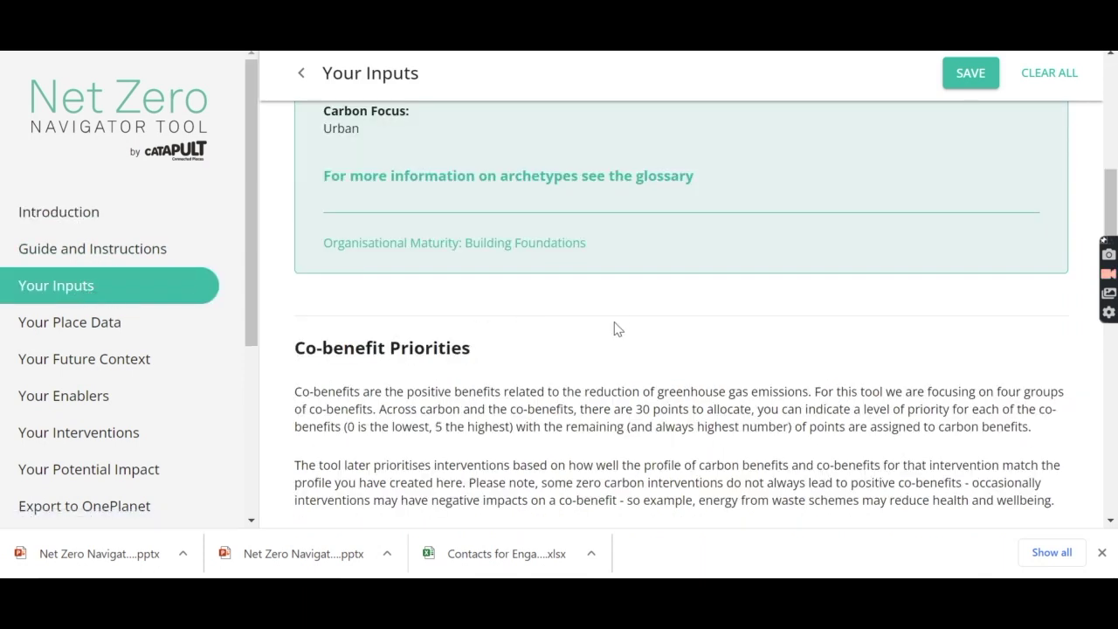
scroll(614, 321, "up", 7)
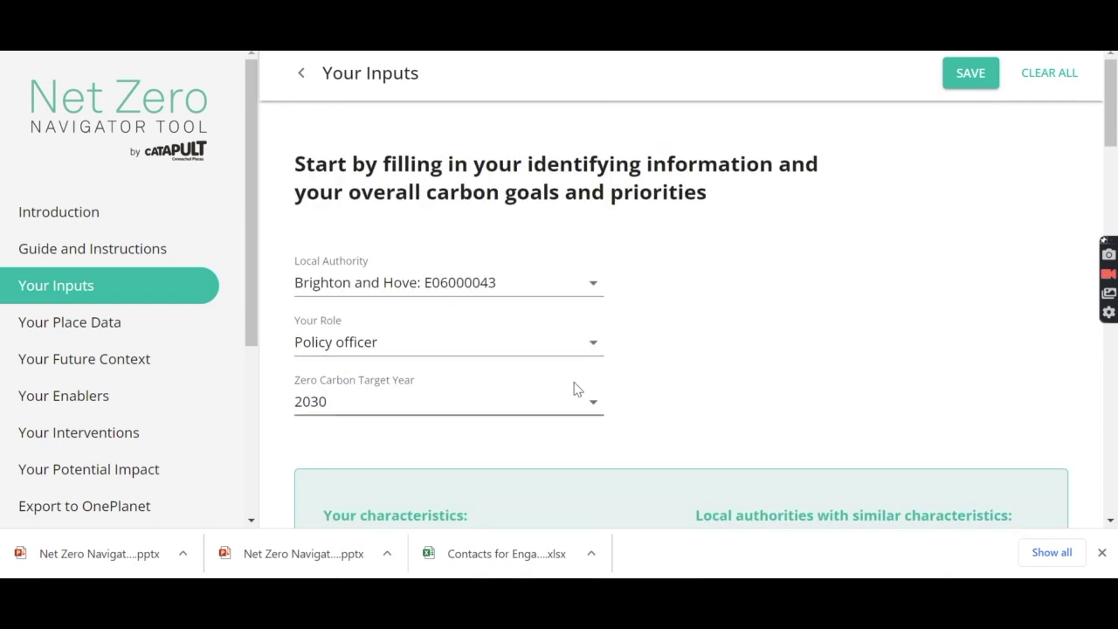
scroll(509, 303, "down", 8)
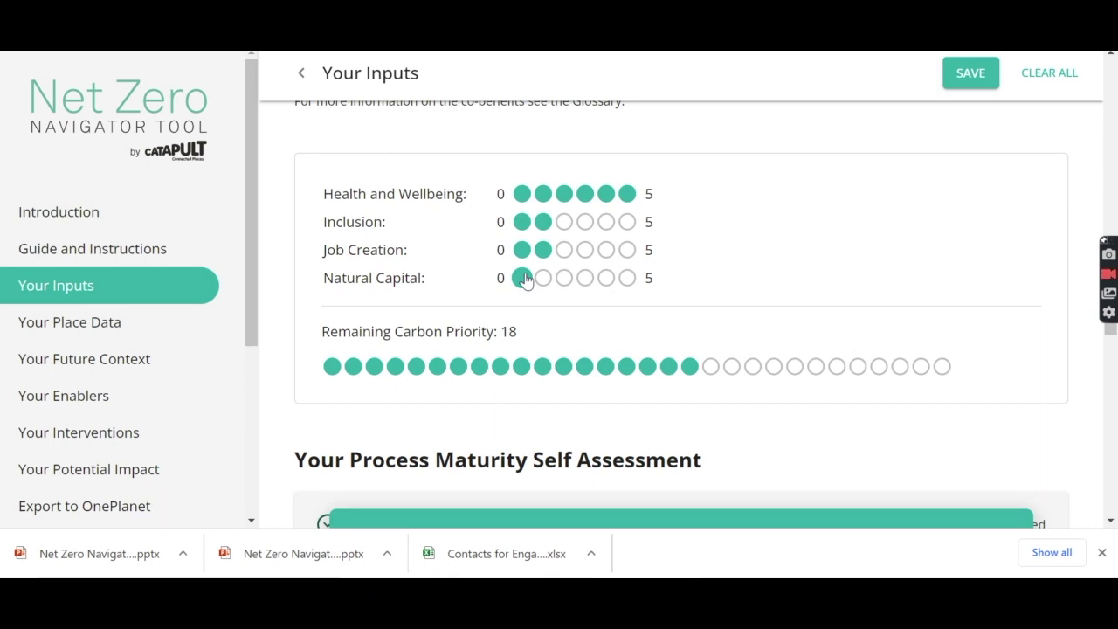
scroll(785, 241, "down", 3)
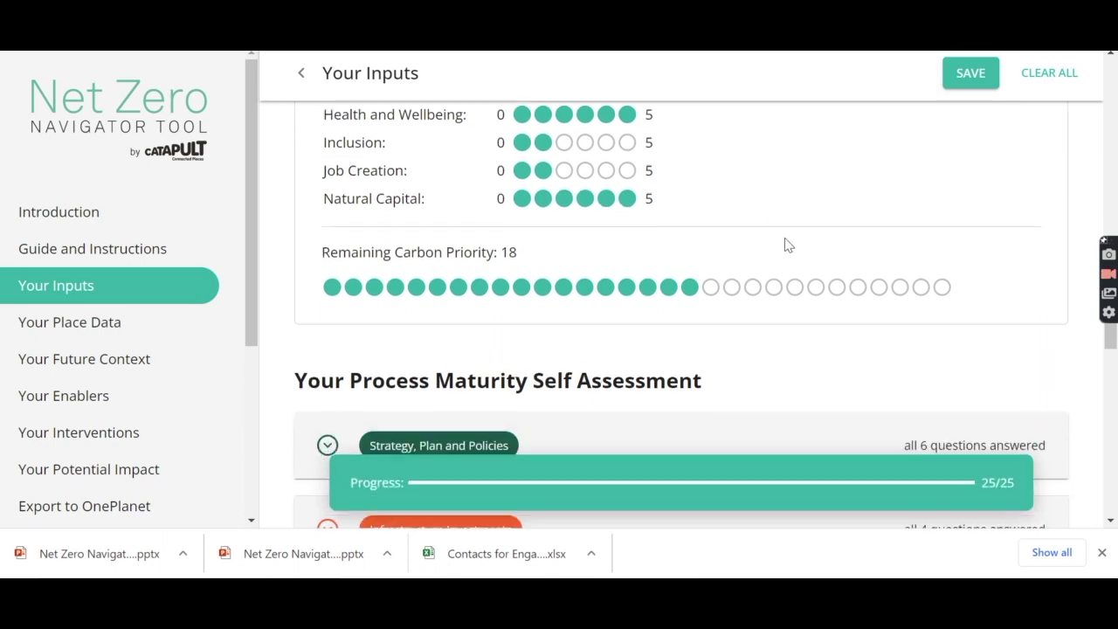
scroll(784, 241, "down", 1)
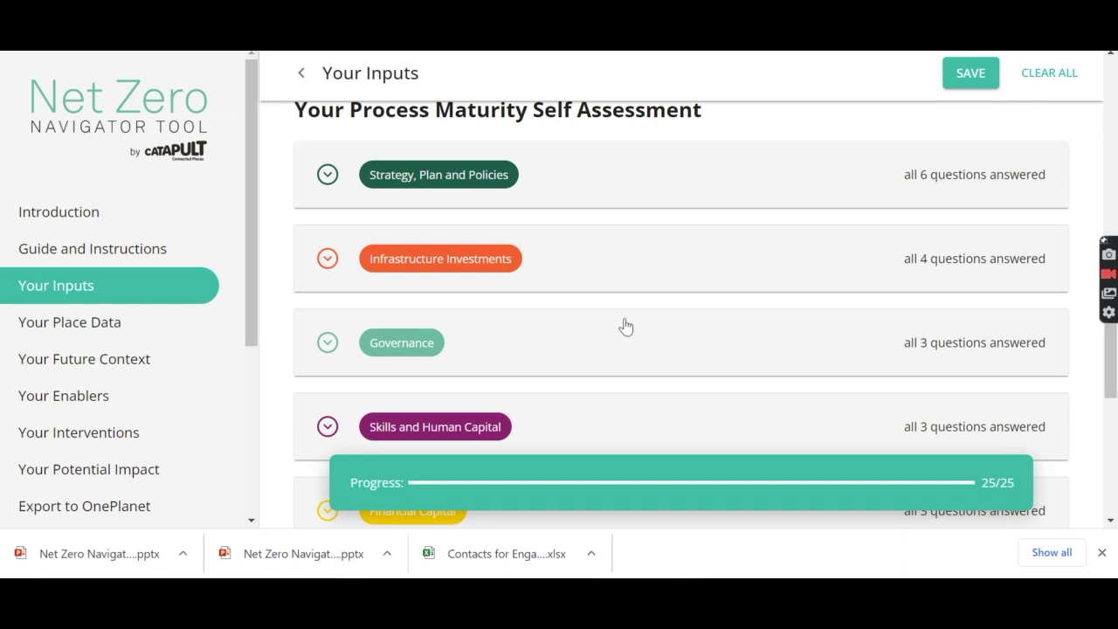
scroll(629, 317, "down", 5)
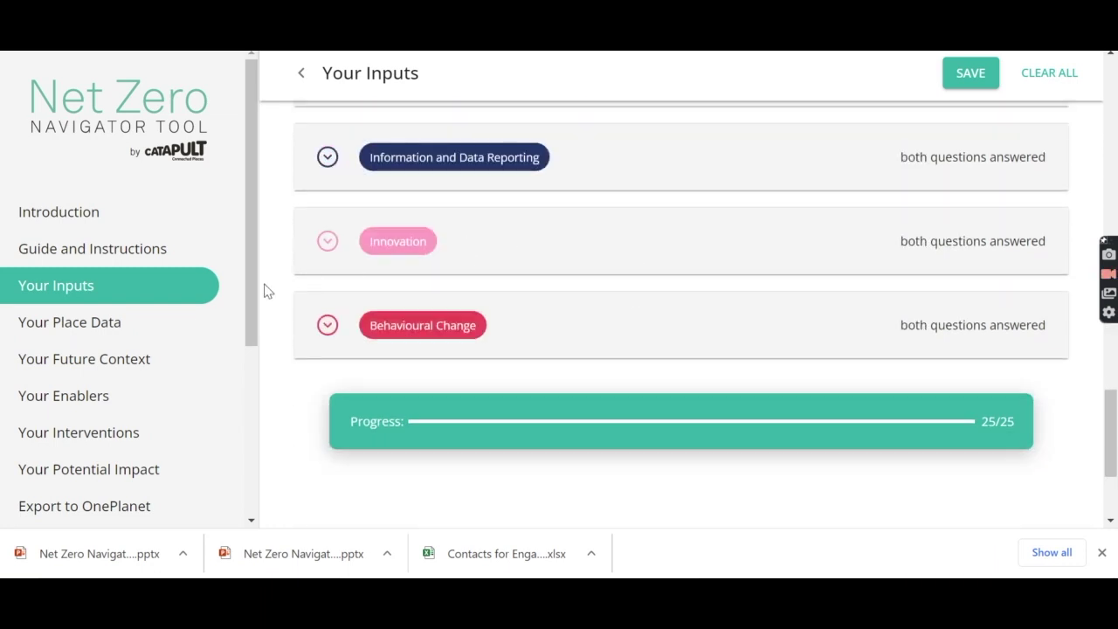
- Review the Your Place Data comparative emissions charts for Brighton and Hove
left_click(84, 333)
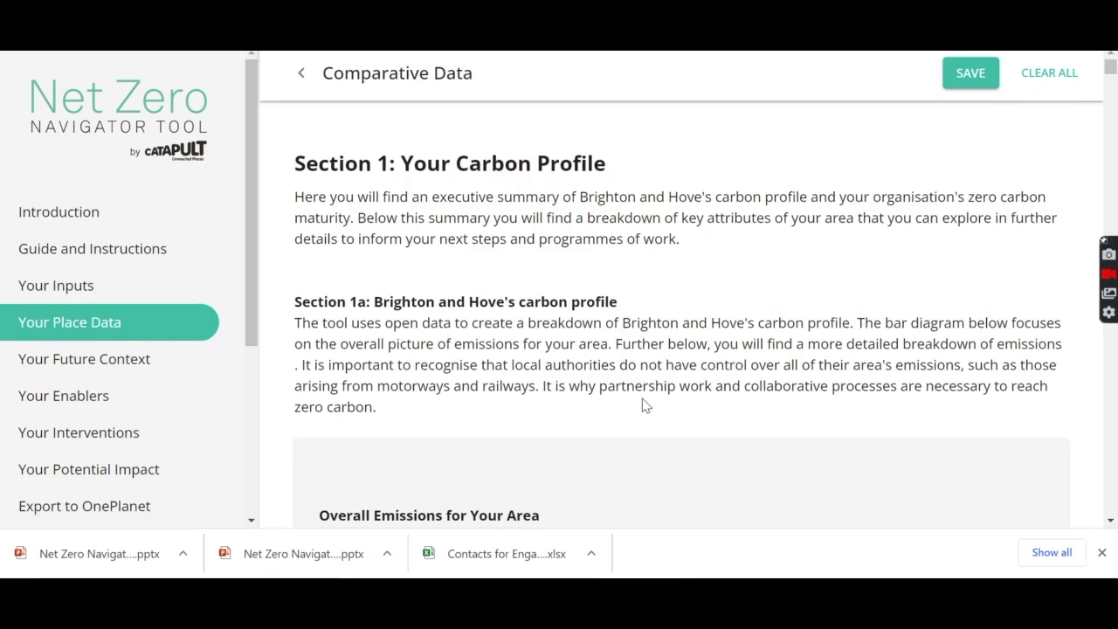
scroll(642, 406, "down", 8)
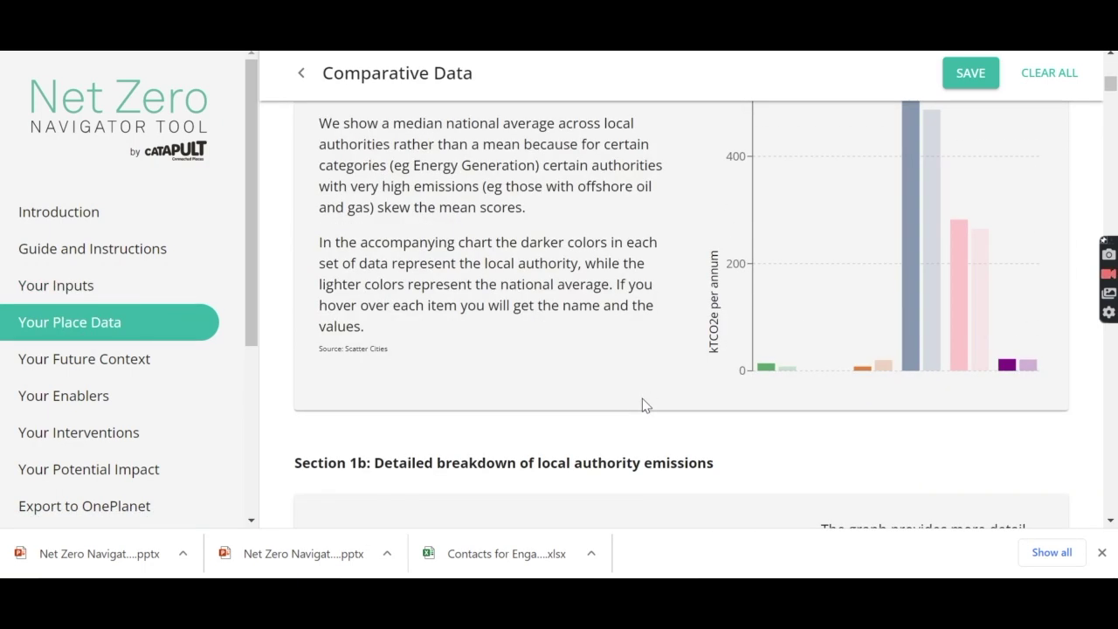
scroll(642, 402, "down", 5)
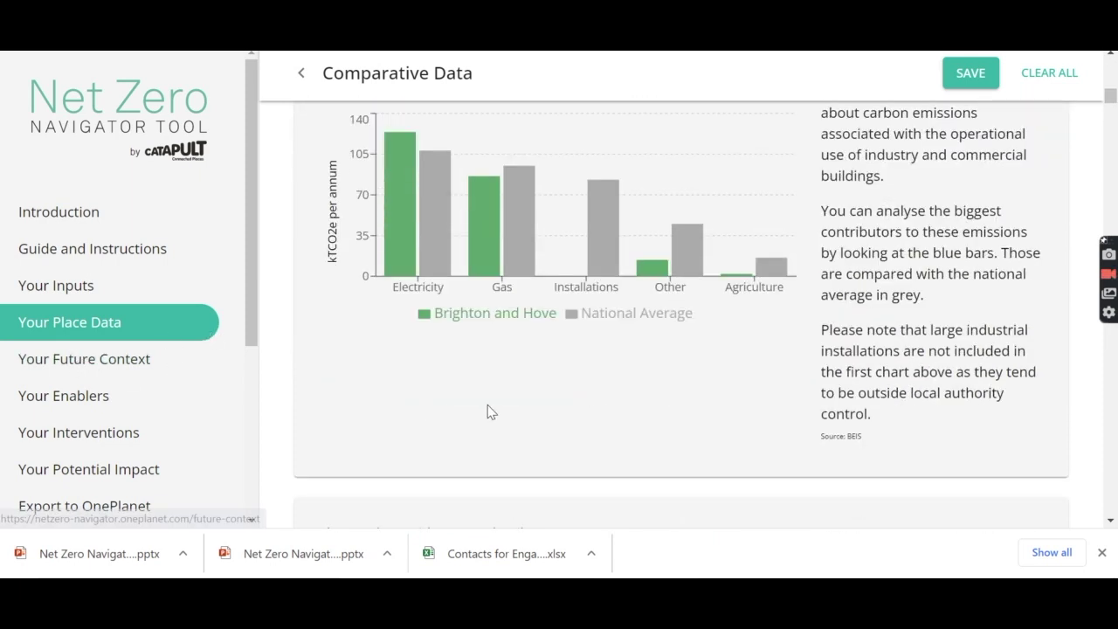
- Read Your Future Context's emissions trajectory chart and per-person carbon saving guidance
left_click(123, 361)
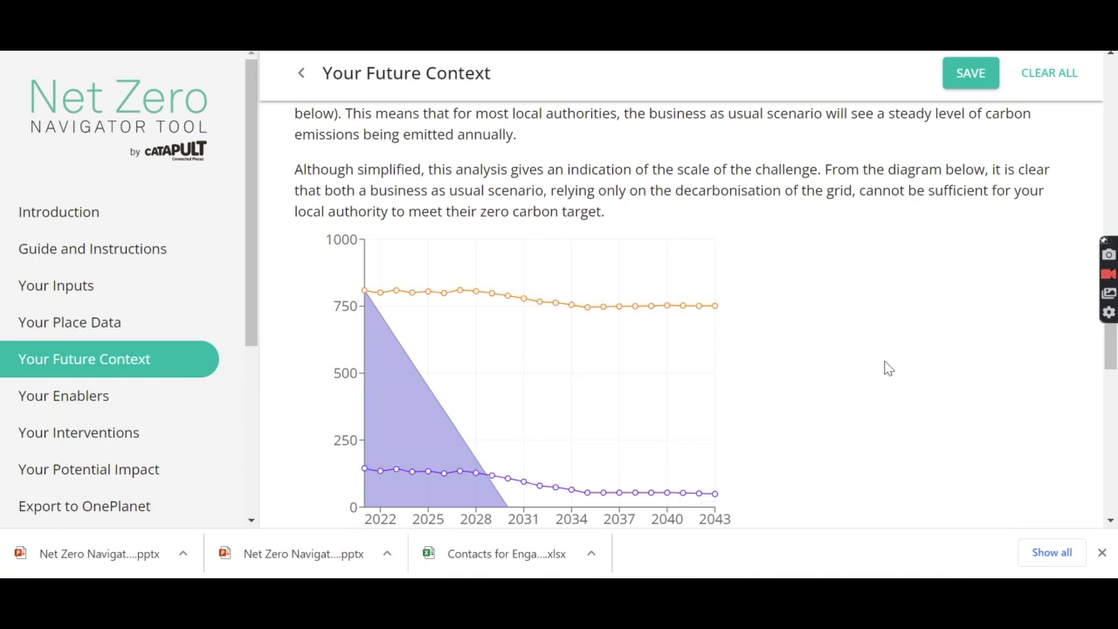
scroll(884, 367, "down", 6)
scroll(885, 367, "down", 1)
scroll(887, 365, "down", 2)
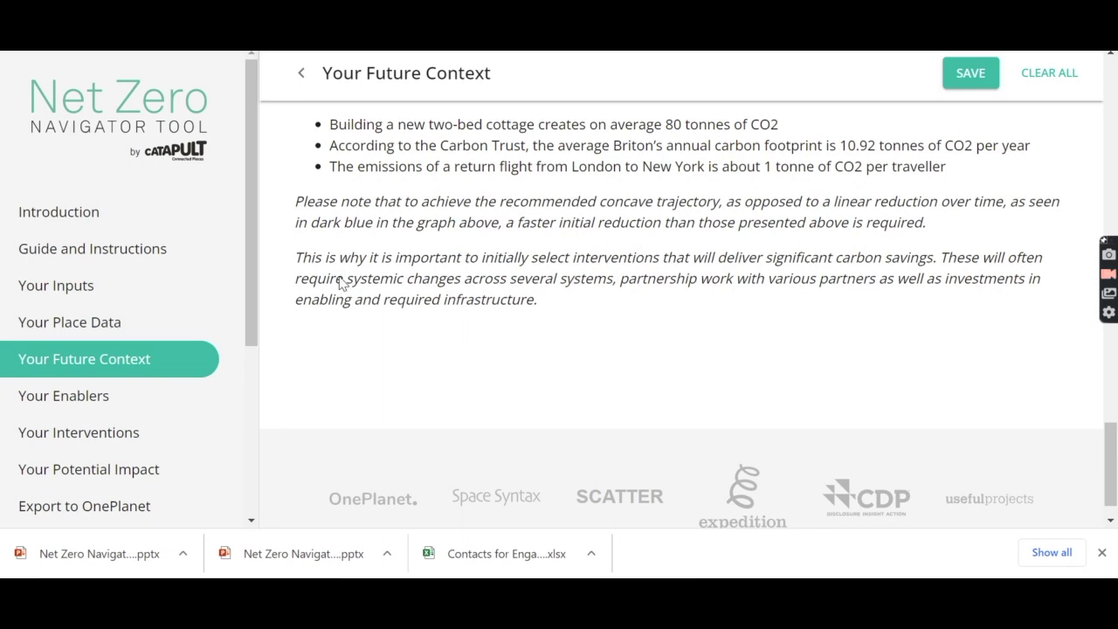
scroll(112, 288, "down", 2)
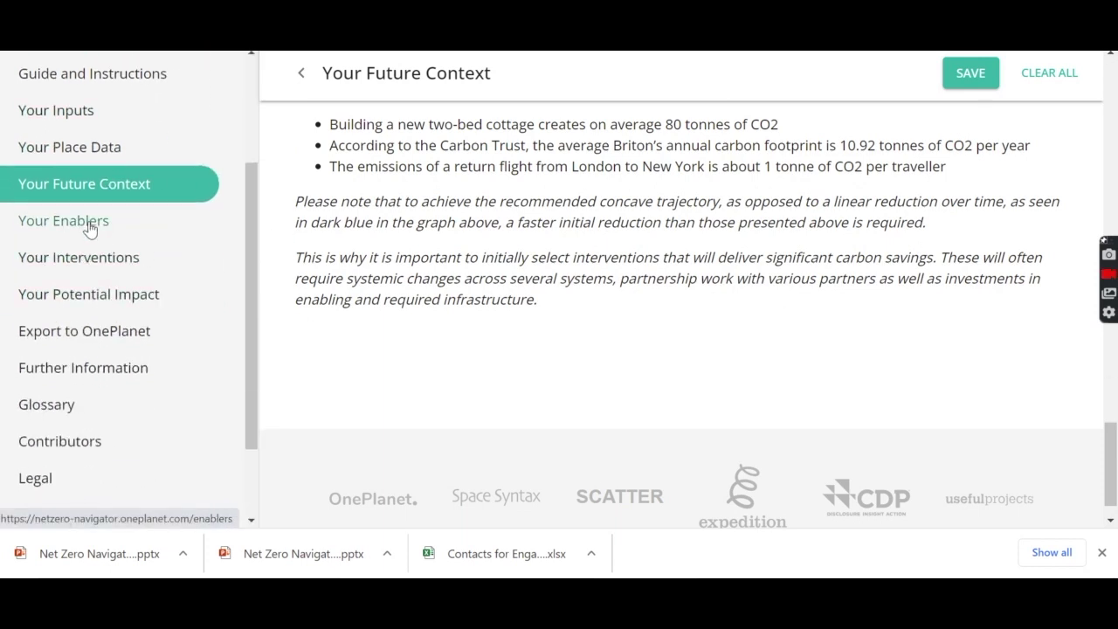
- Browse through the enablers listed on the Your Enablers page
left_click(89, 228)
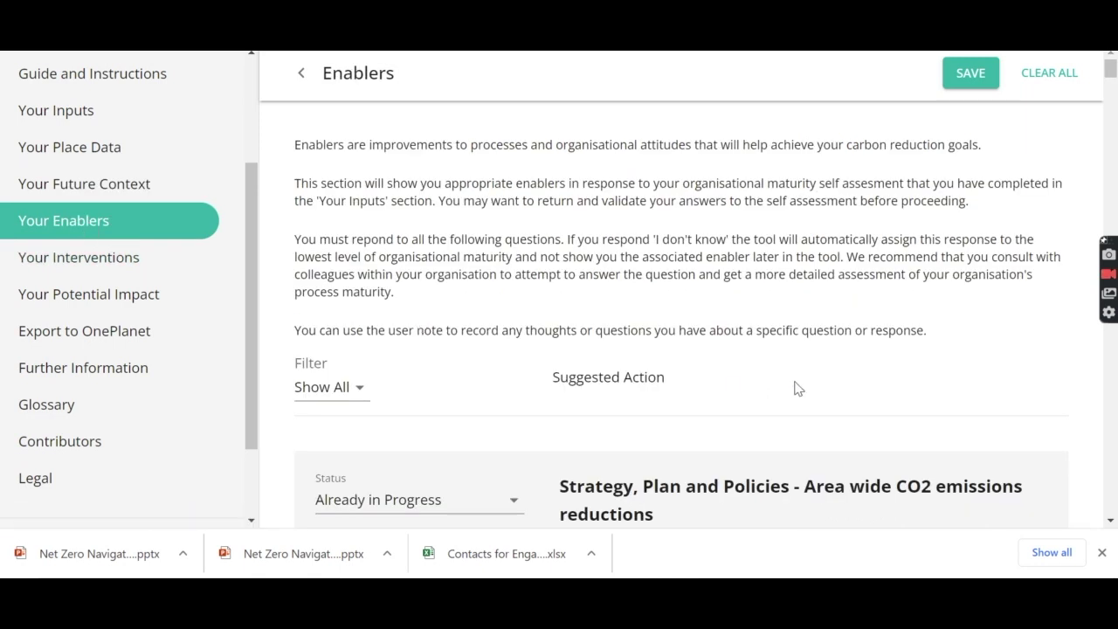
scroll(797, 388, "down", 2)
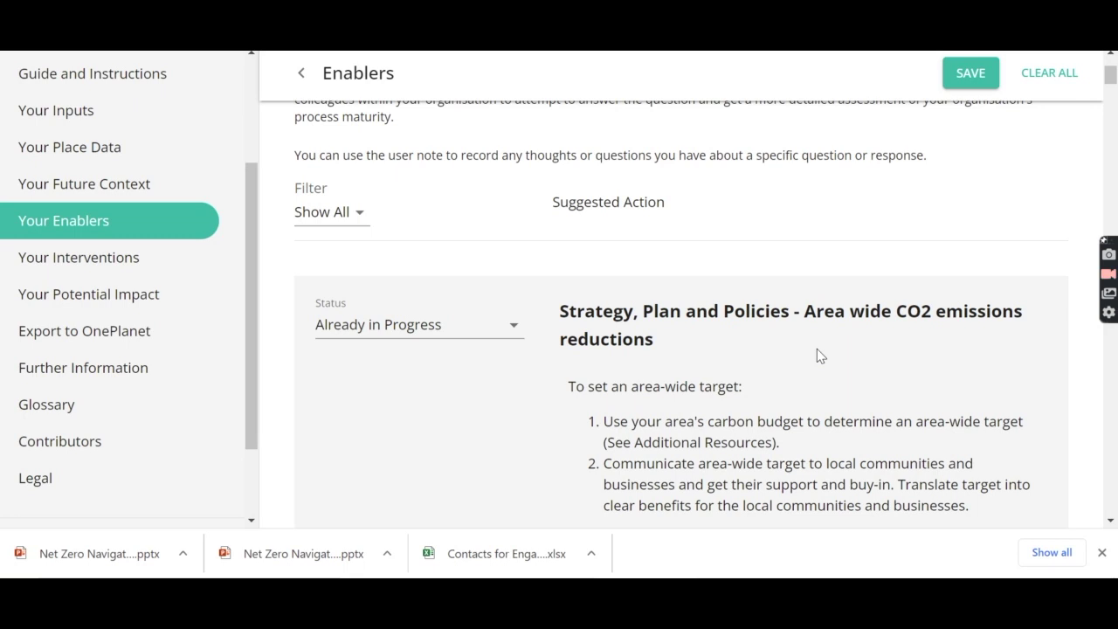
scroll(826, 353, "down", 5)
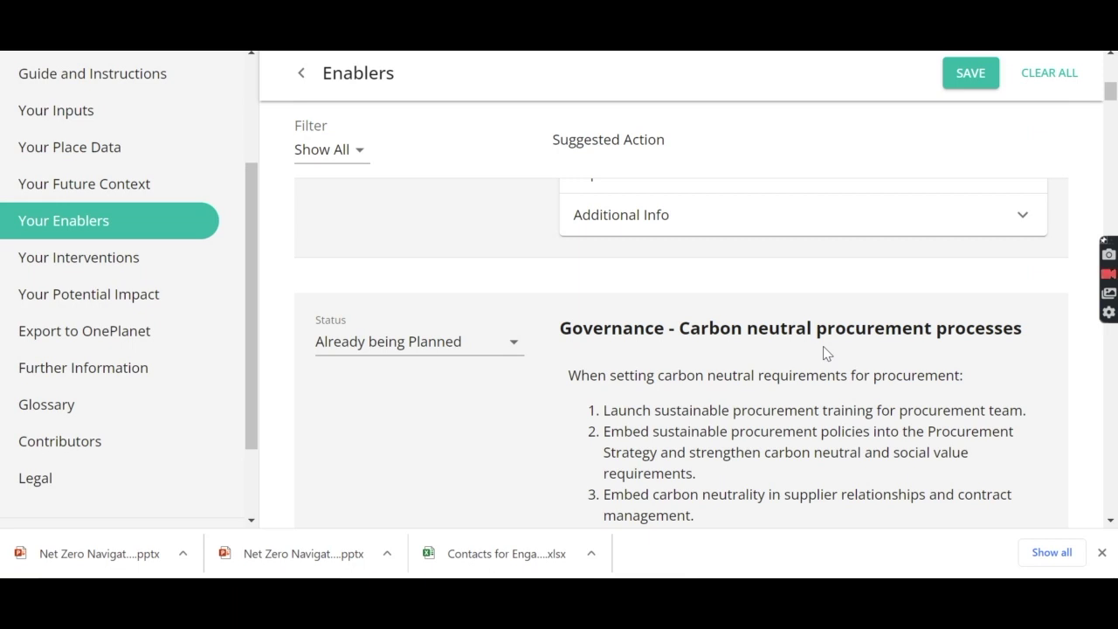
scroll(638, 365, "down", 4)
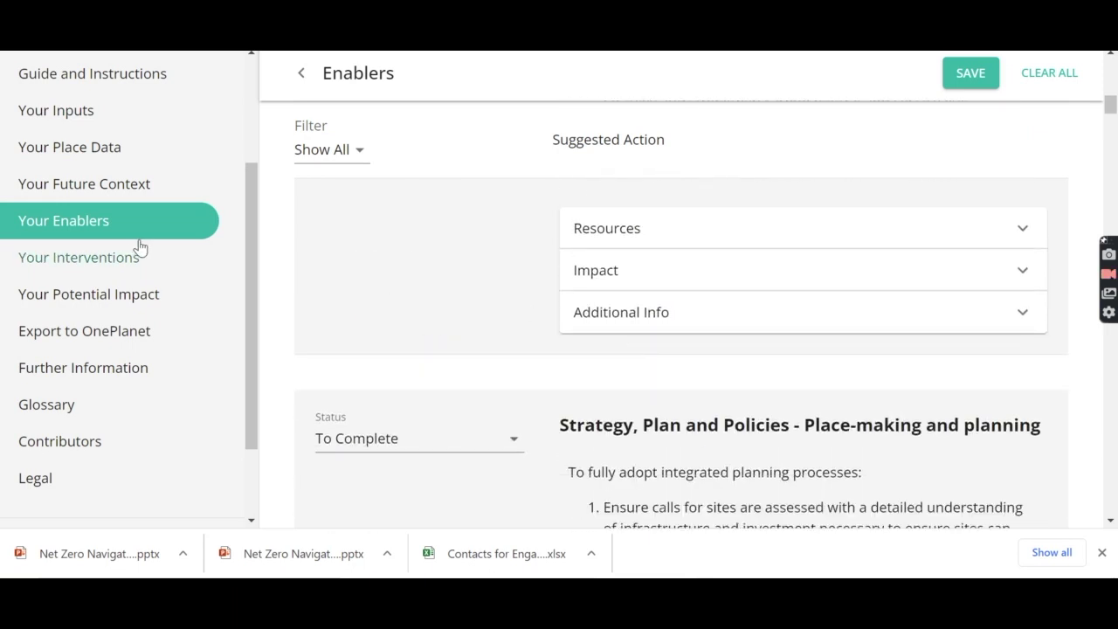
- In the Intervention Wizard, check 'Invest in cycle parking and storage.' statuses, keeping To Complete
left_click(85, 257)
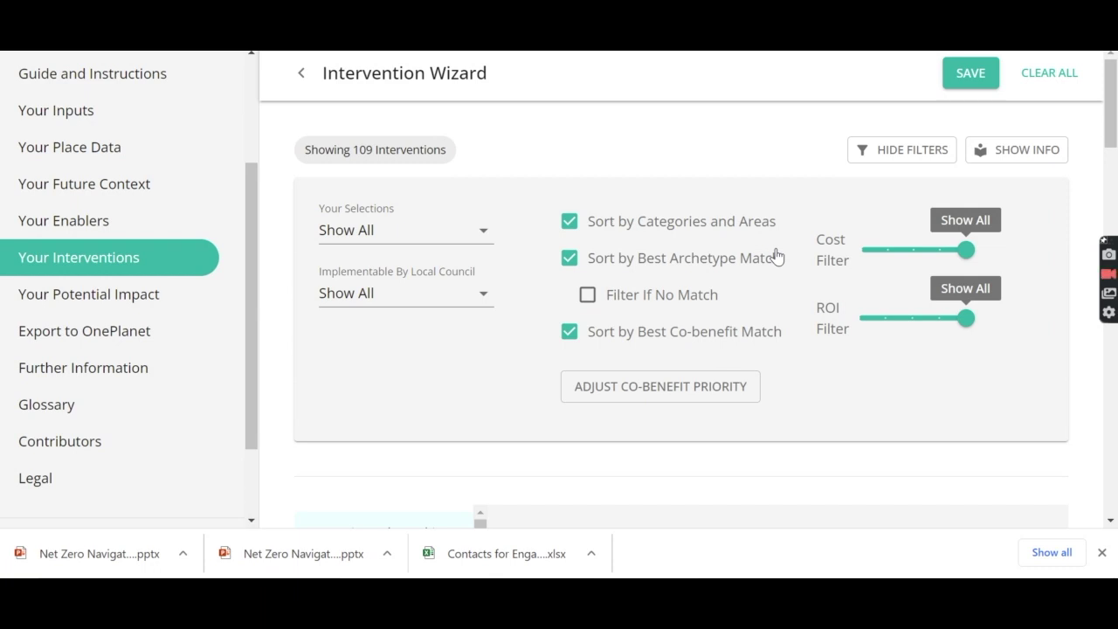
scroll(782, 258, "down", 4)
scroll(786, 260, "down", 1)
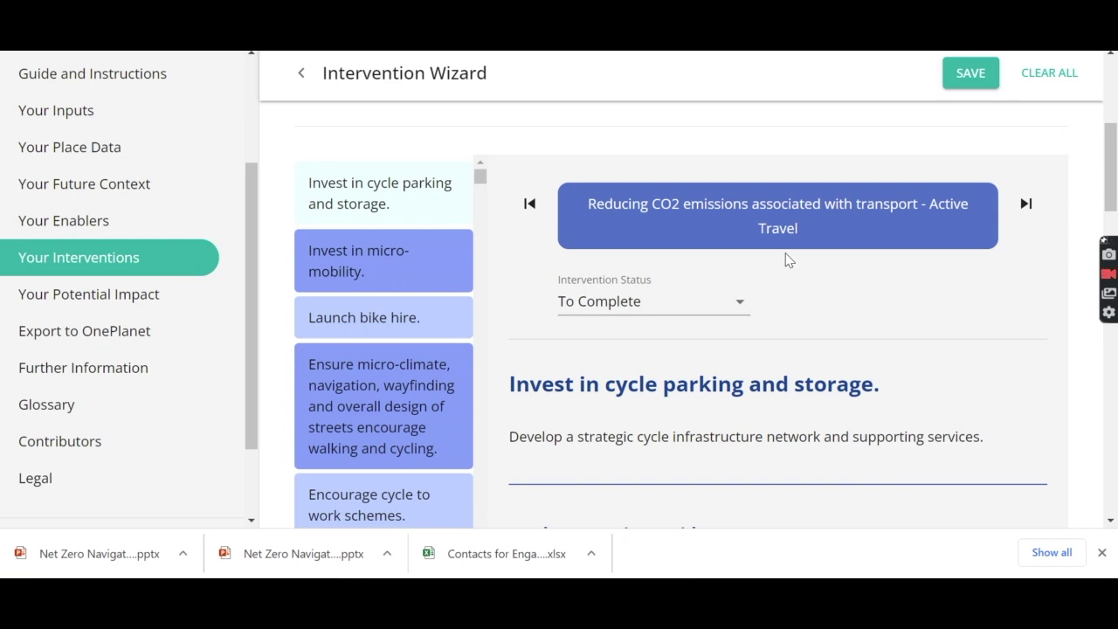
scroll(786, 259, "down", 1)
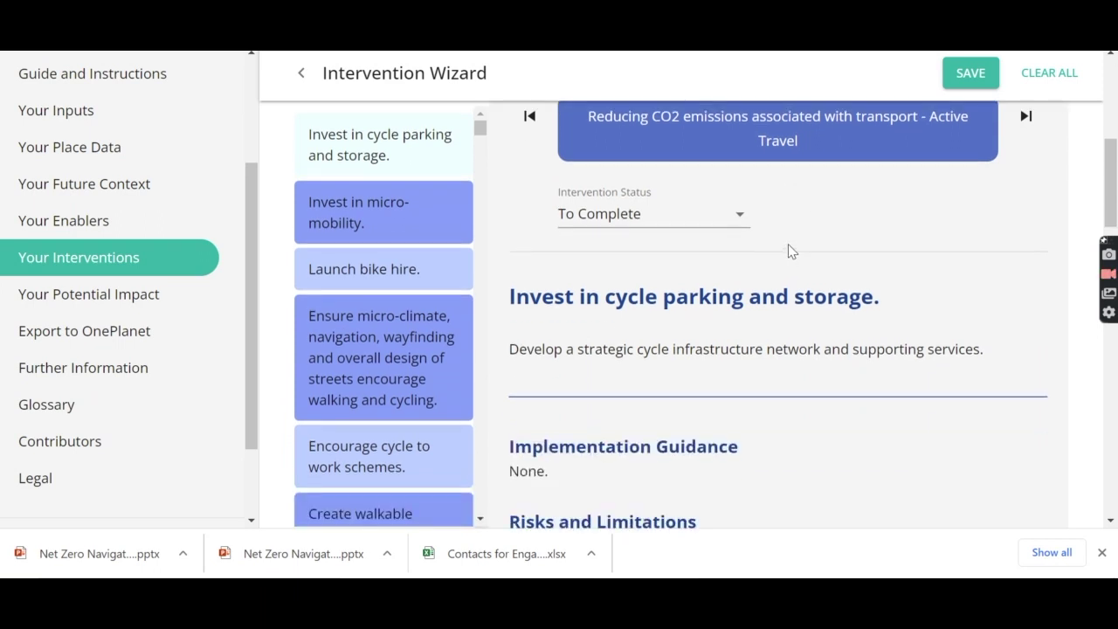
left_click(738, 214)
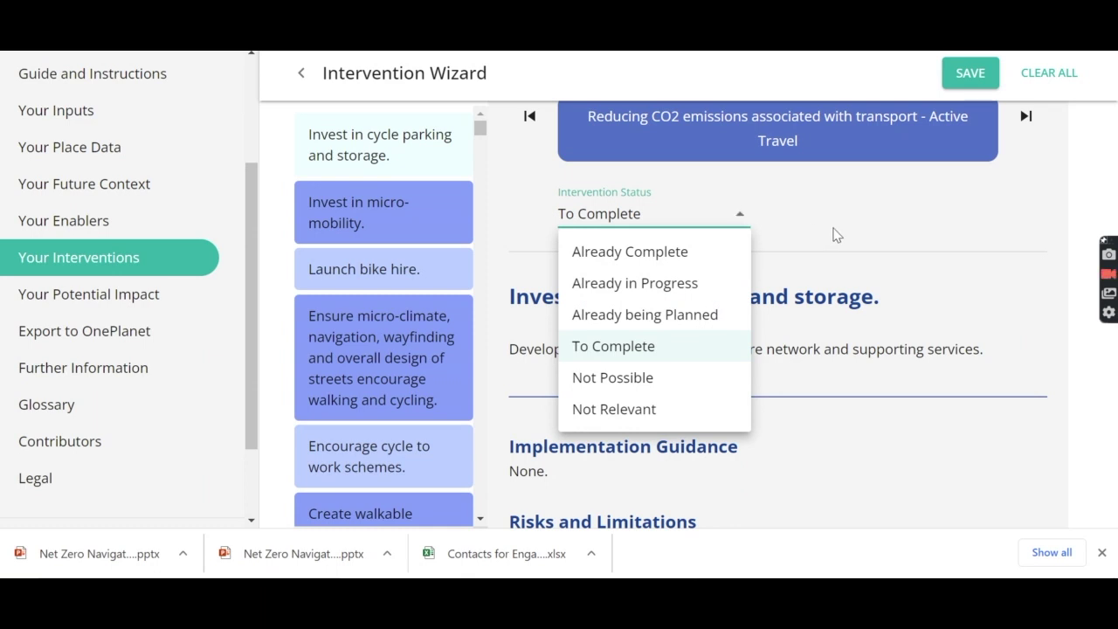
left_click(863, 255)
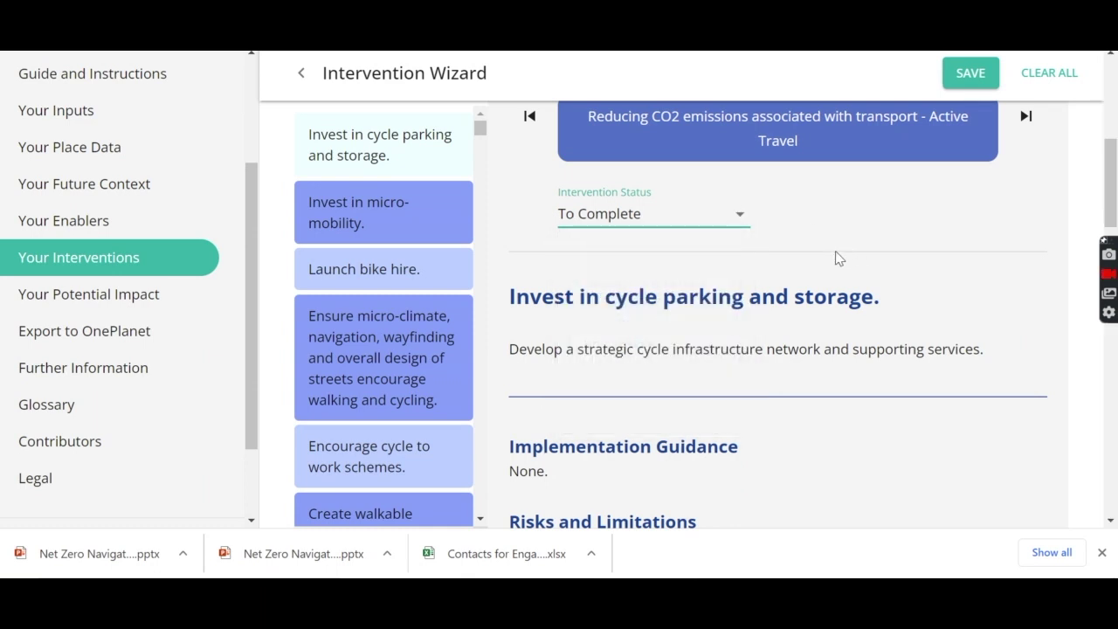
- Scroll up and down through the Your Potential Impact results charts
left_click(112, 300)
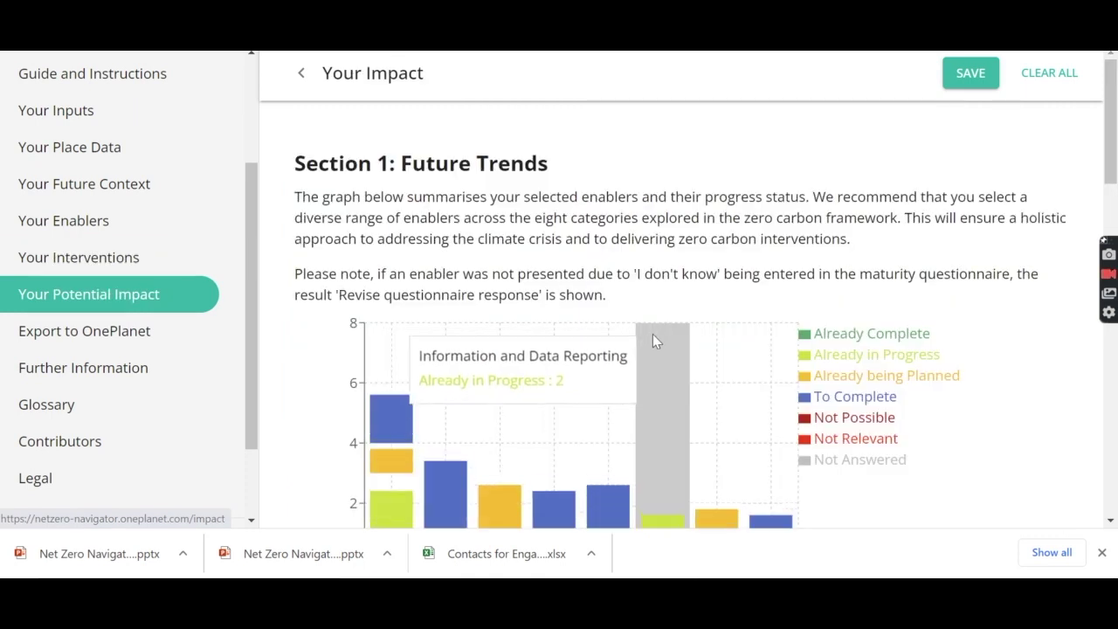
scroll(781, 278, "down", 3)
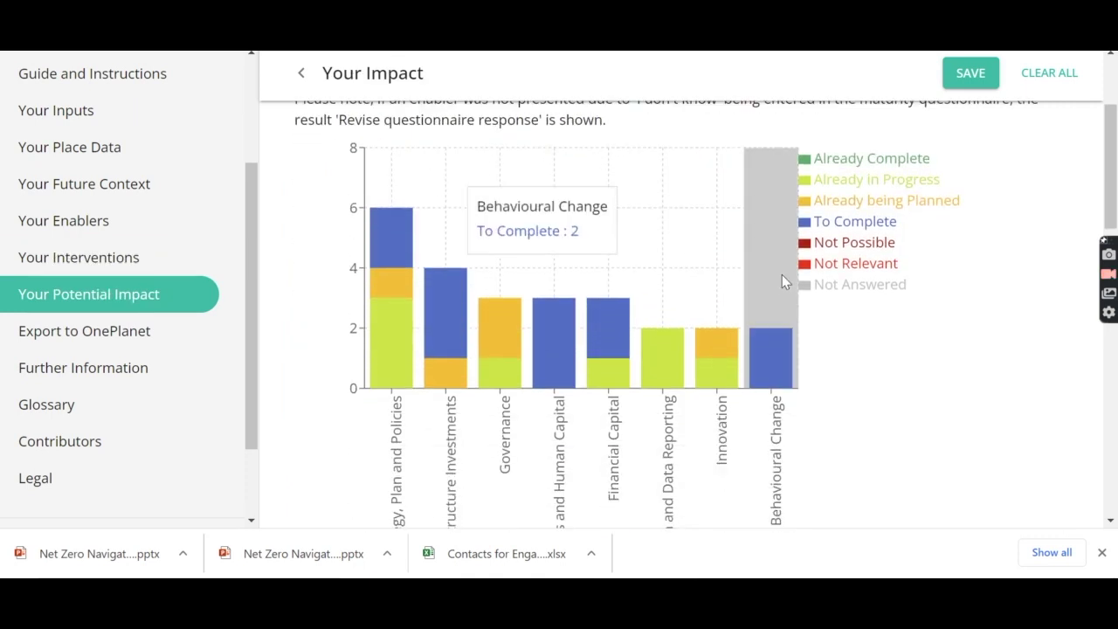
scroll(980, 322, "down", 3)
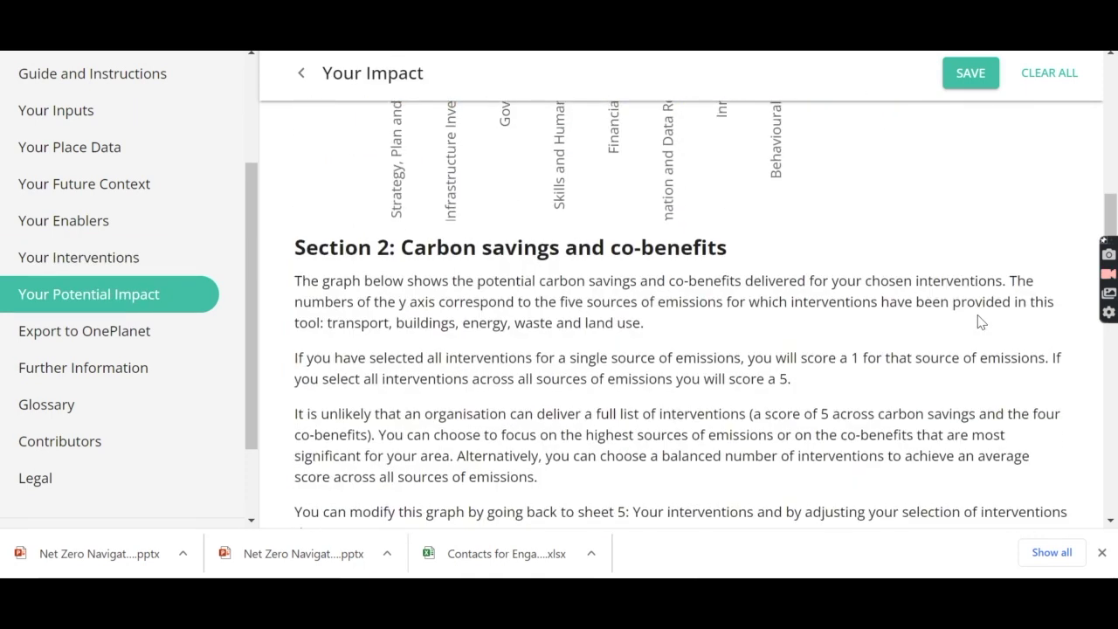
scroll(980, 322, "up", 5)
scroll(980, 322, "up", 1)
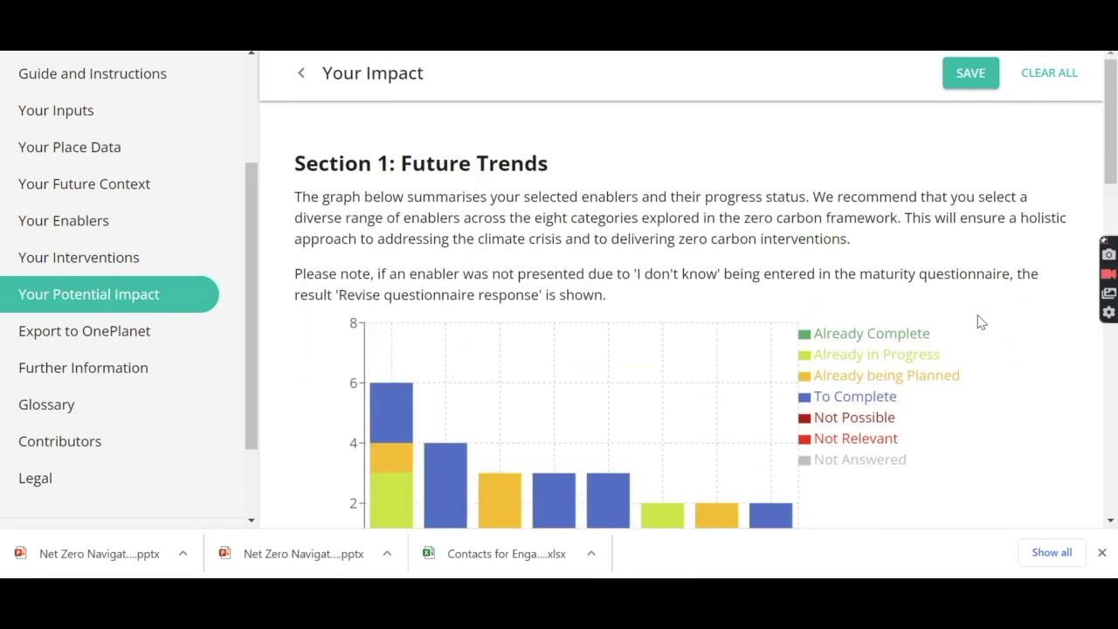
scroll(160, 419, "down", 2)
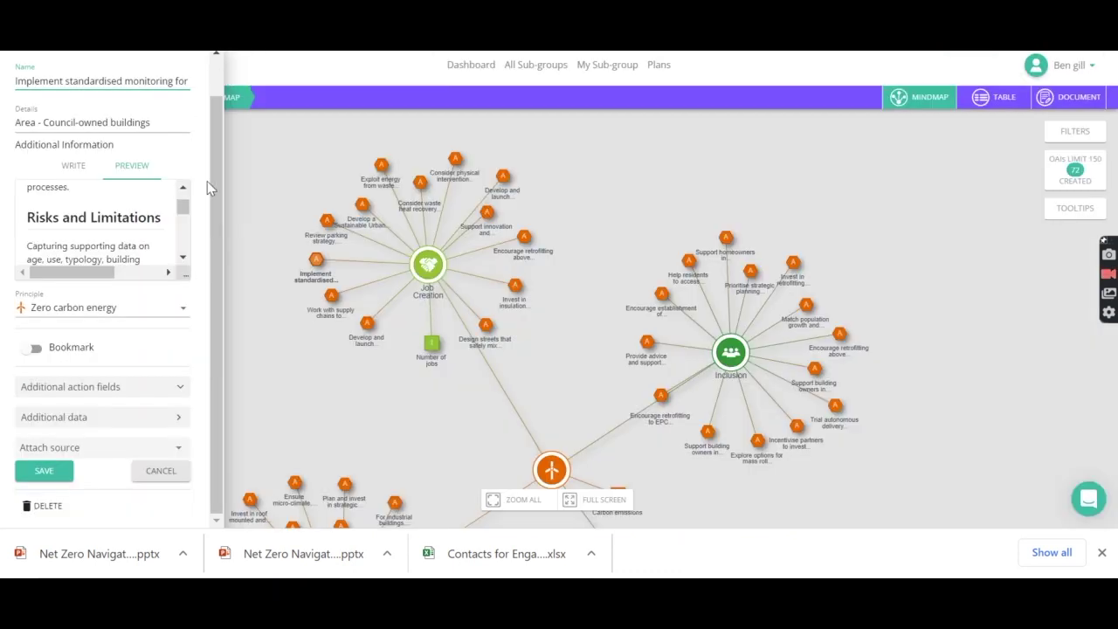
scroll(218, 166, "up", 2)
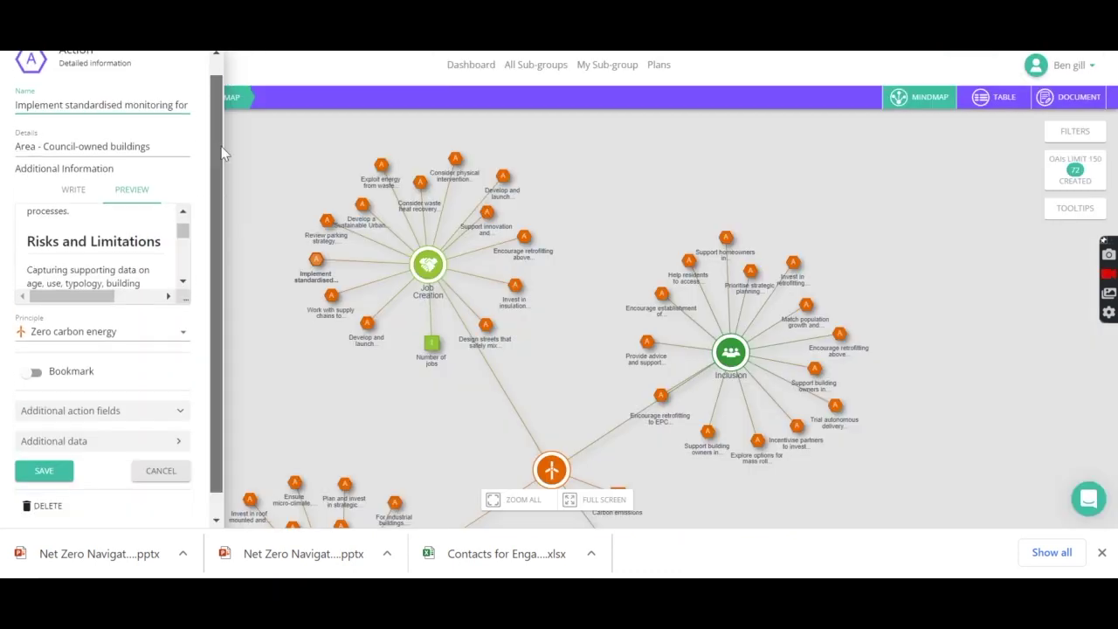
- Close the Action details panel and zoom and pan around the Plan ABC 2 mindmap
left_click(187, 66)
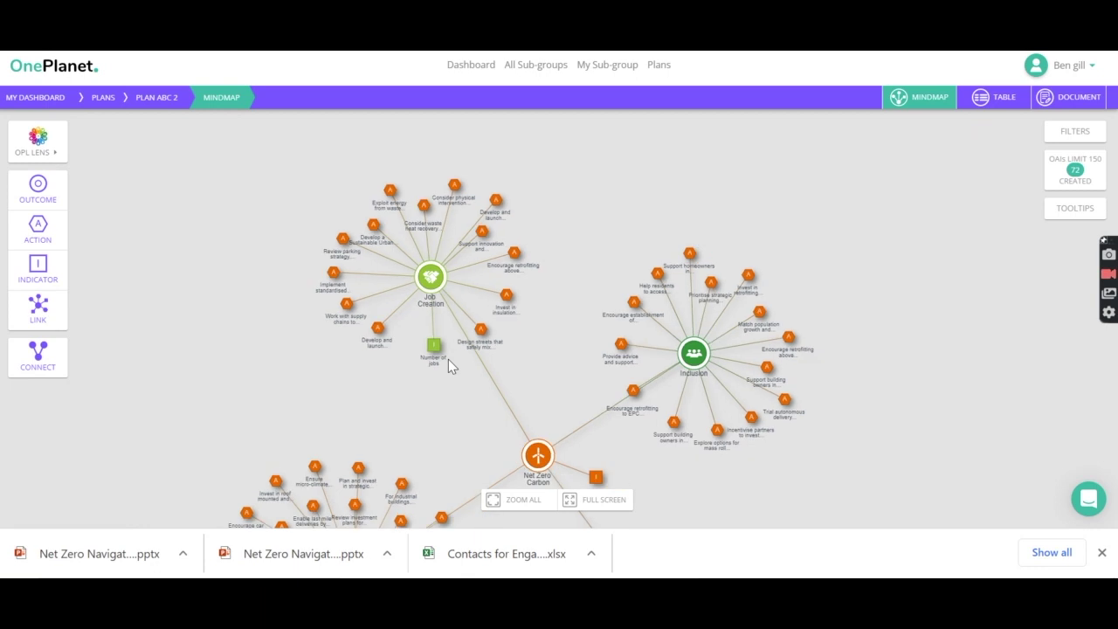
scroll(415, 310, "down", 1)
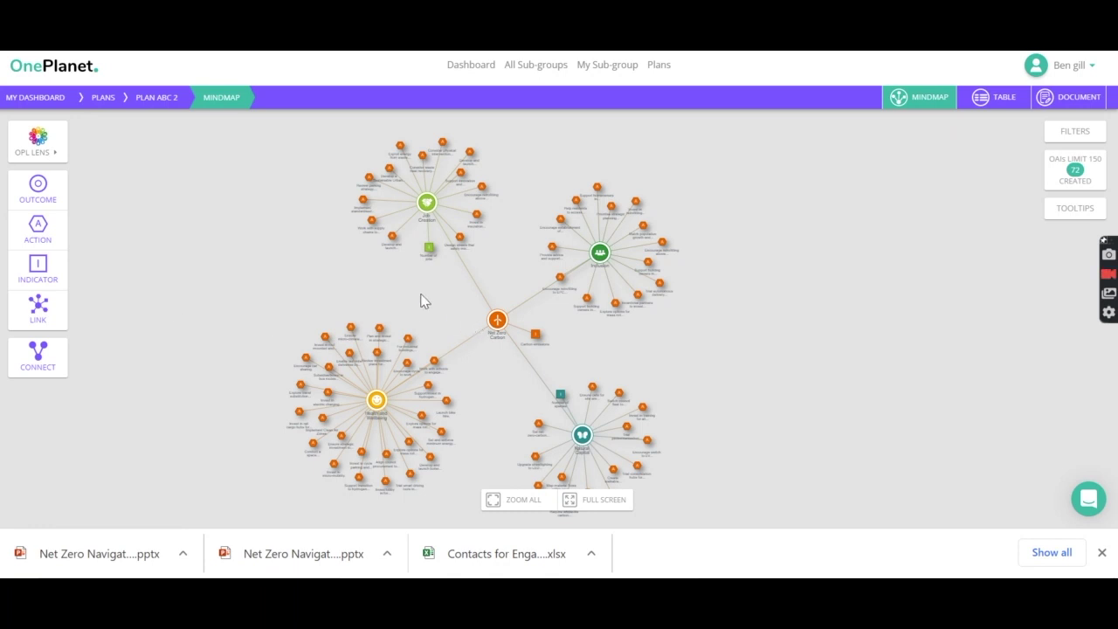
left_click_drag(419, 297, 422, 312)
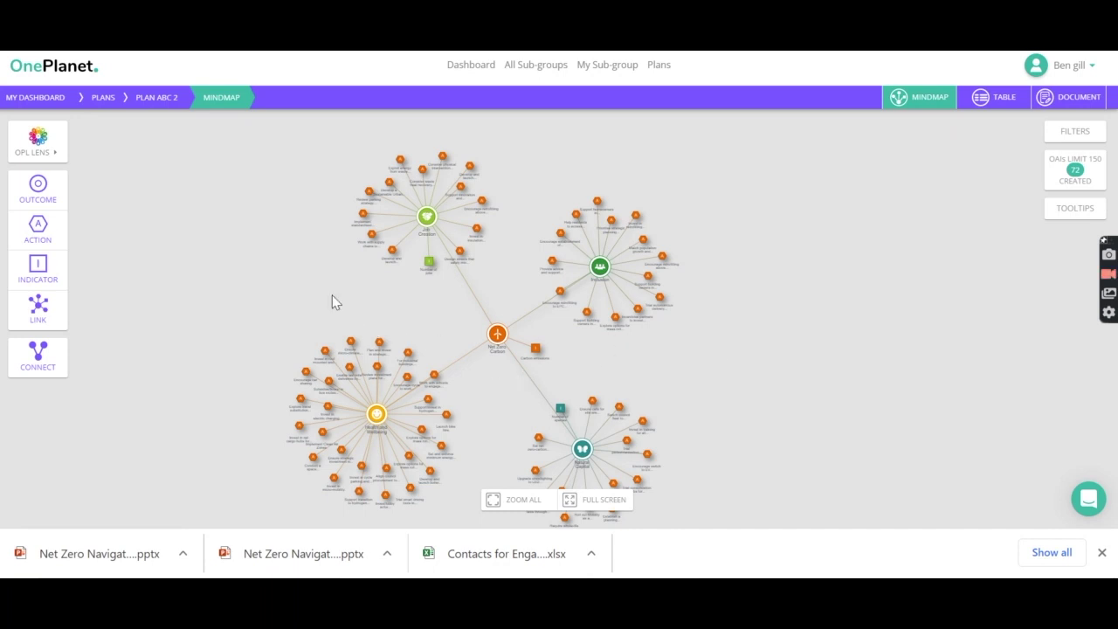
scroll(324, 267, "up", 5)
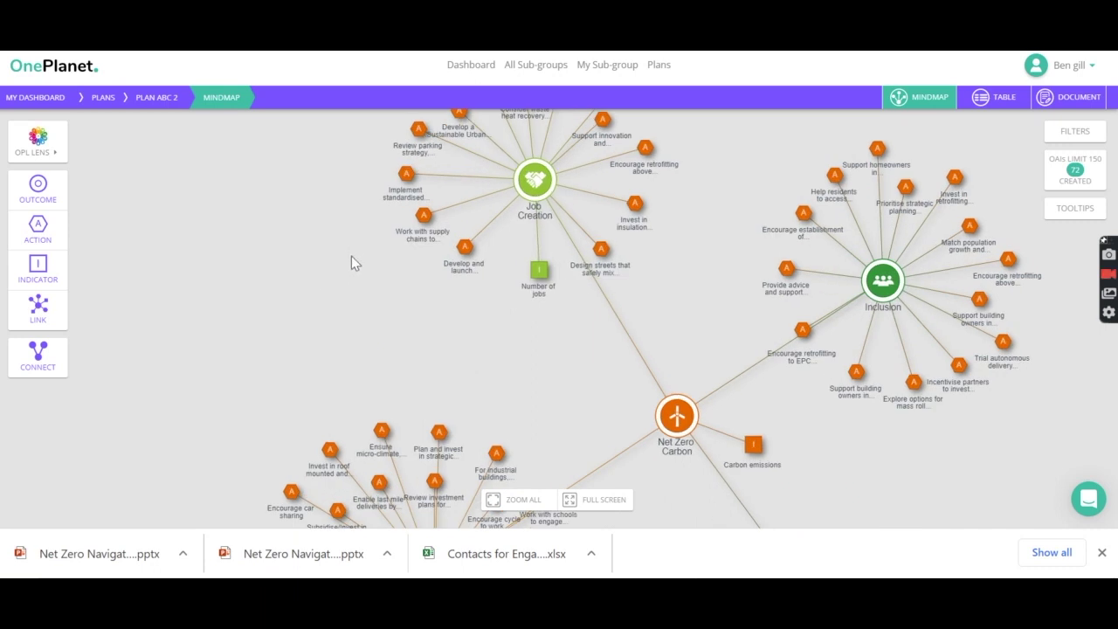
- Read the 'Implement standardised monitoring' action's business case: cost, savings, carbon abatement, funding
left_click(365, 271)
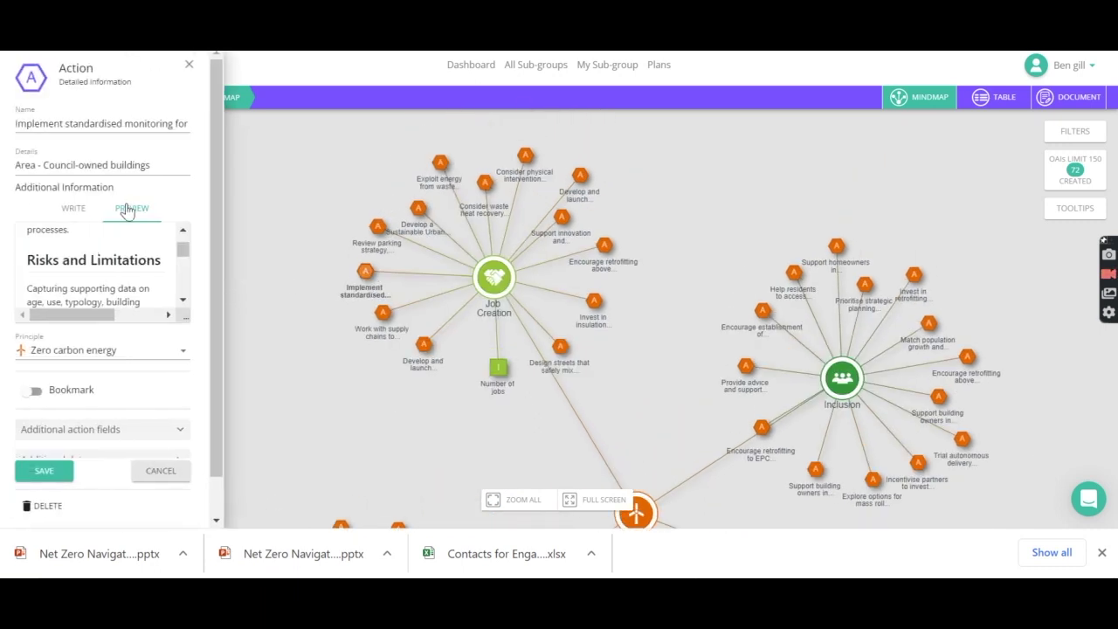
scroll(117, 267, "down", 2)
scroll(117, 266, "down", 4)
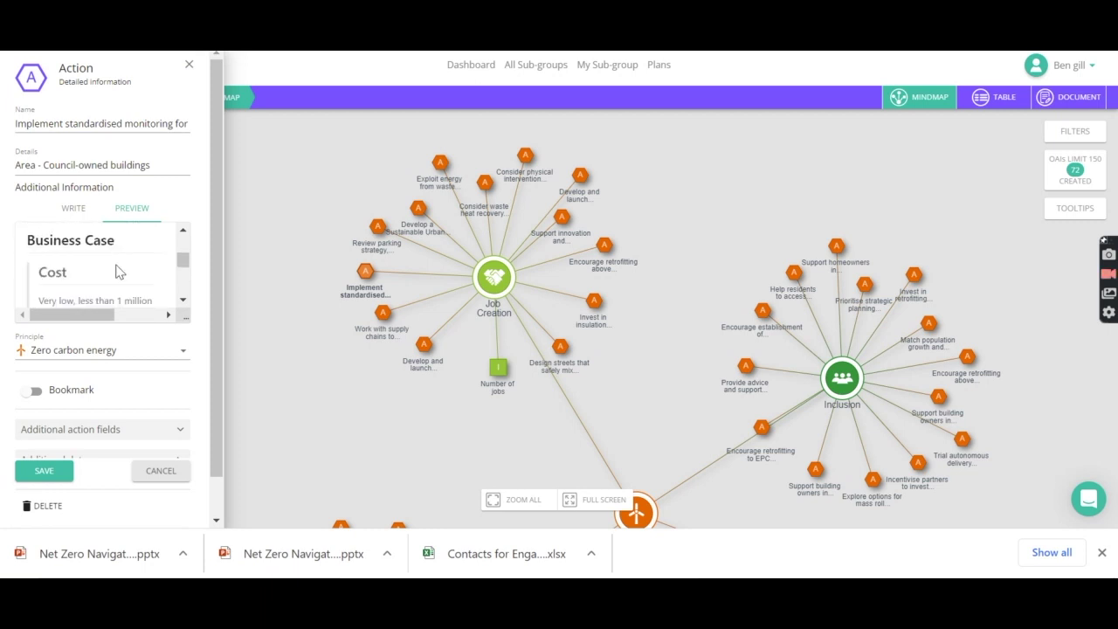
scroll(120, 272, "down", 2)
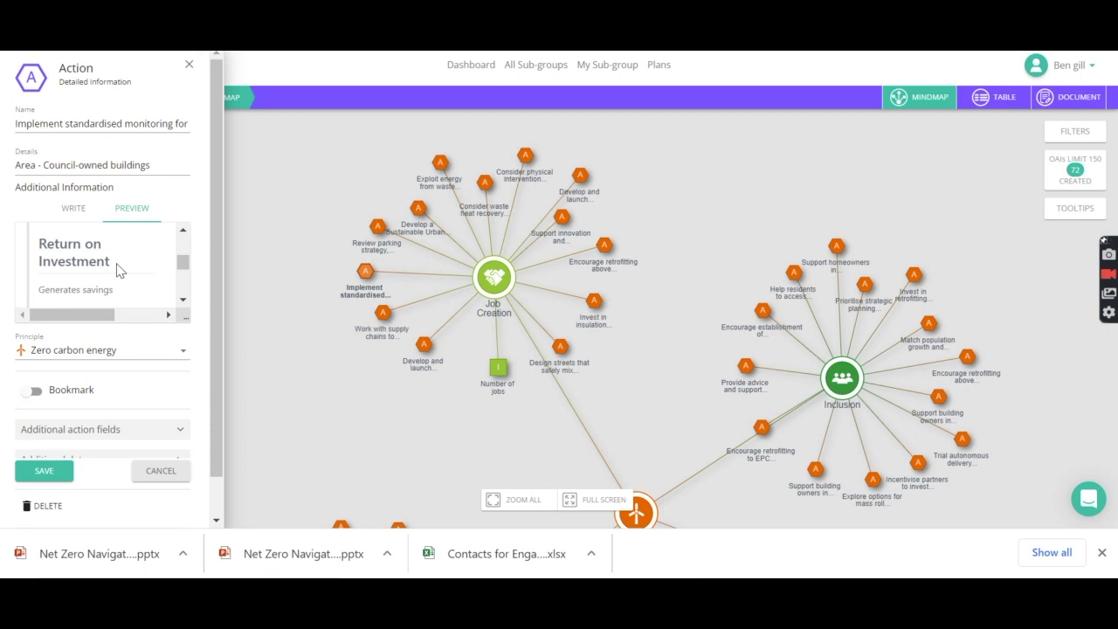
scroll(119, 272, "down", 1)
scroll(120, 271, "down", 3)
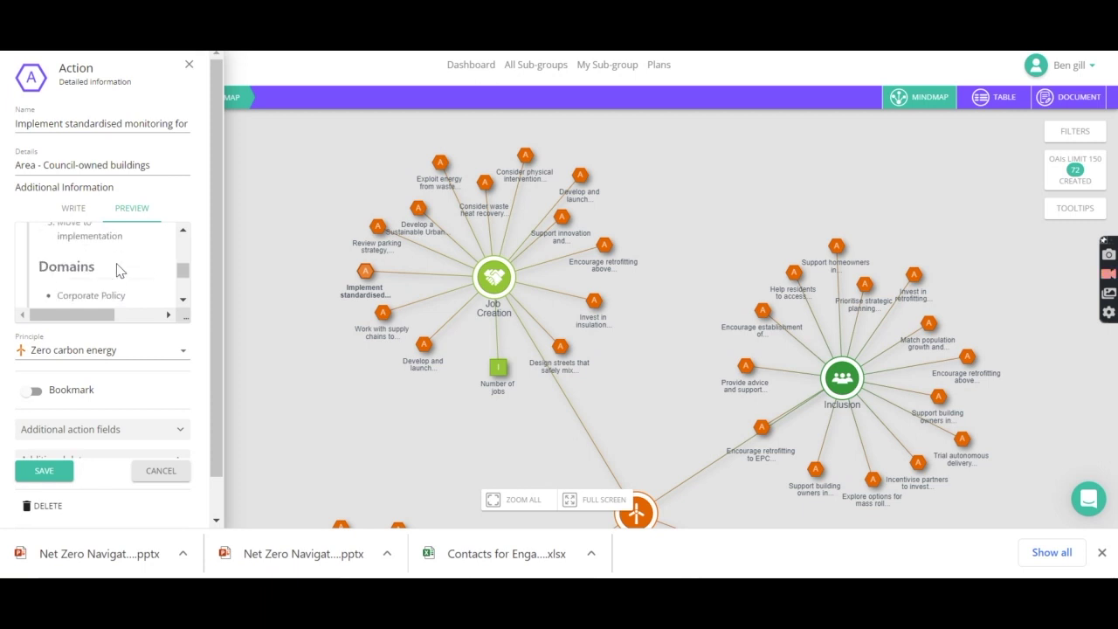
scroll(120, 271, "down", 2)
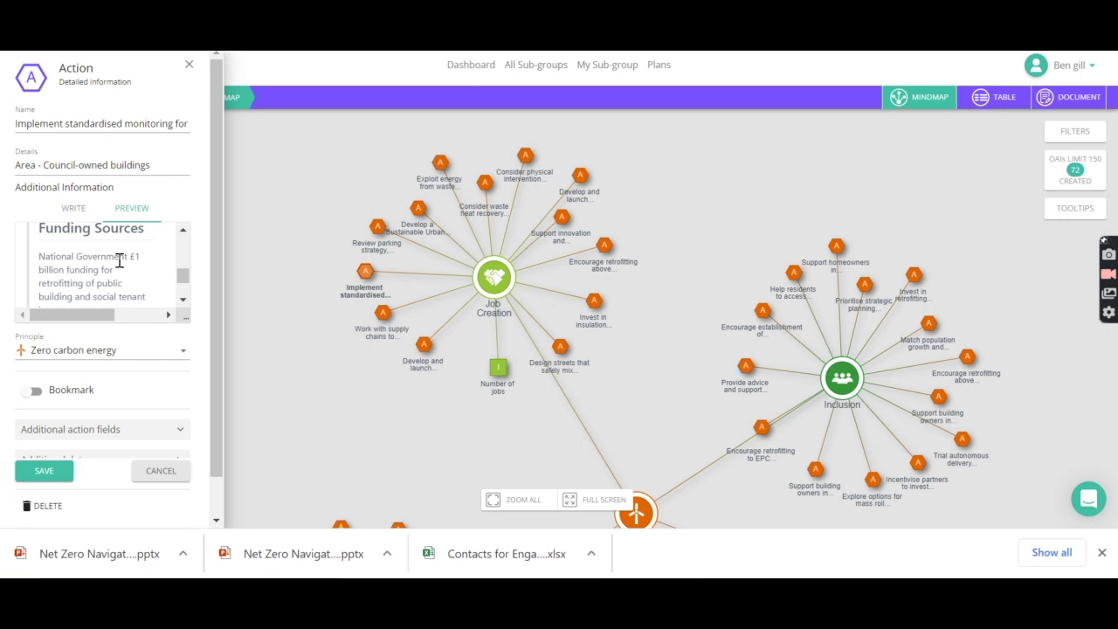
scroll(122, 231, "down", 2)
scroll(212, 260, "down", 1)
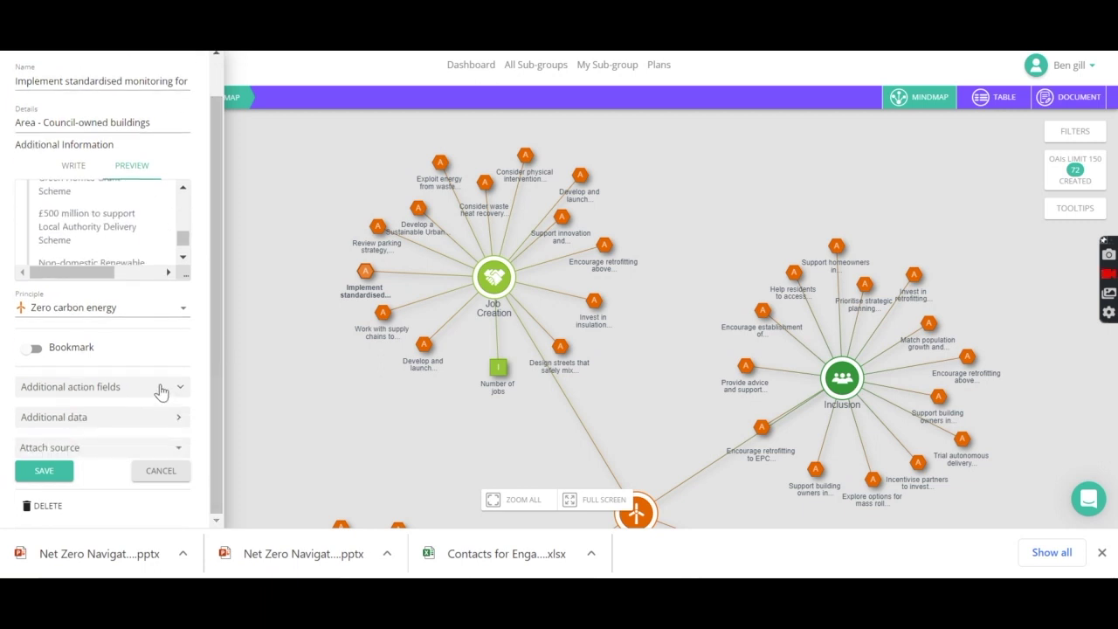
- Review the action's Progress Updates and Stories, then close that view
left_click(159, 423)
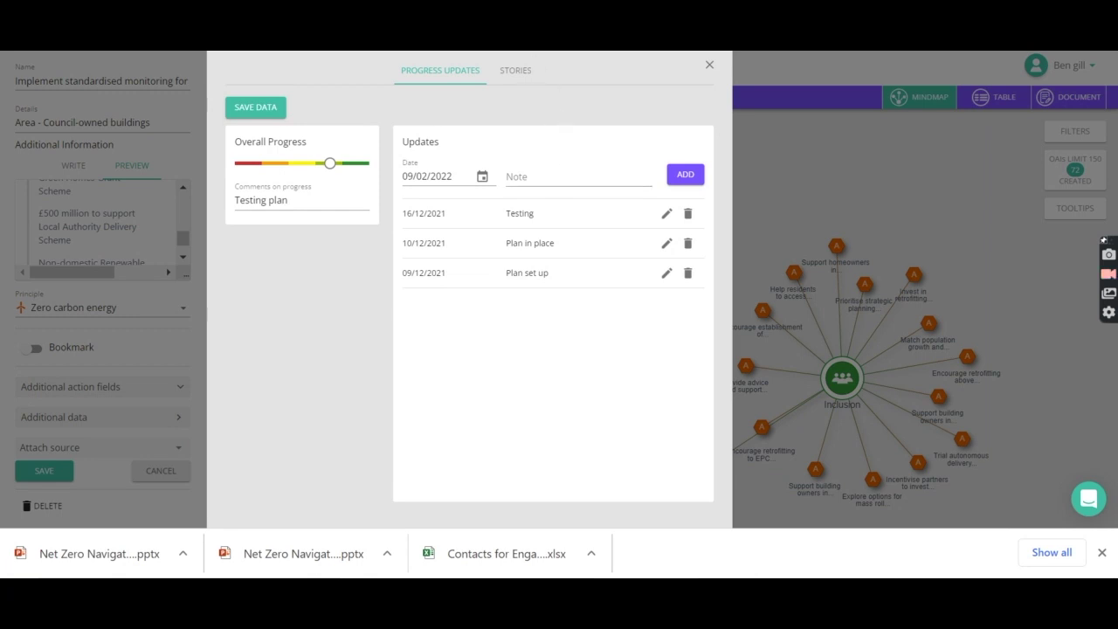
left_click(516, 72)
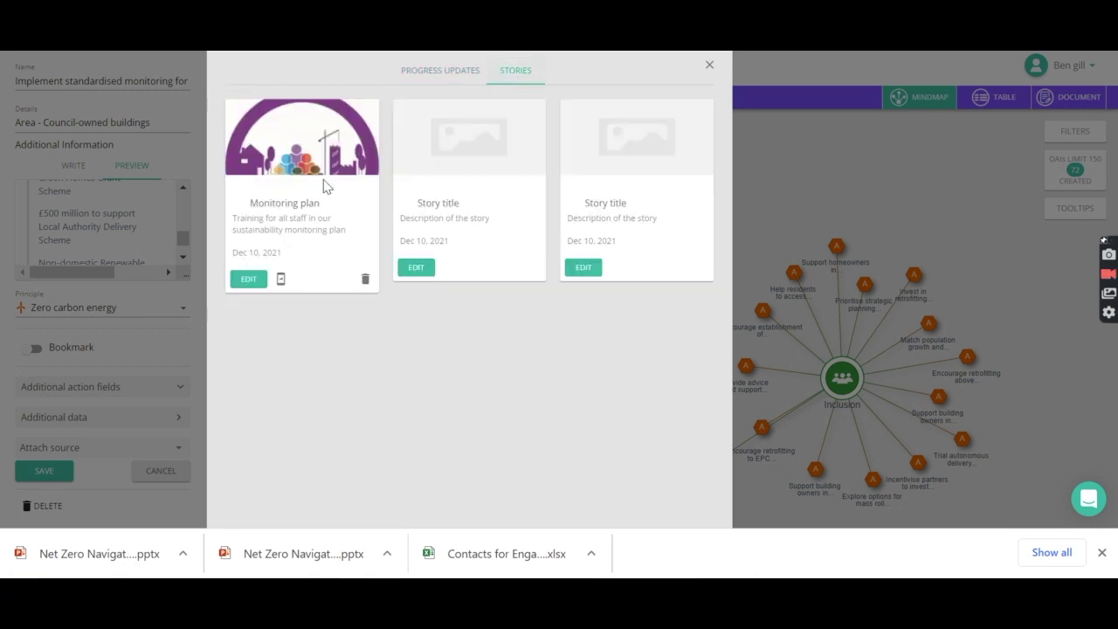
left_click(711, 68)
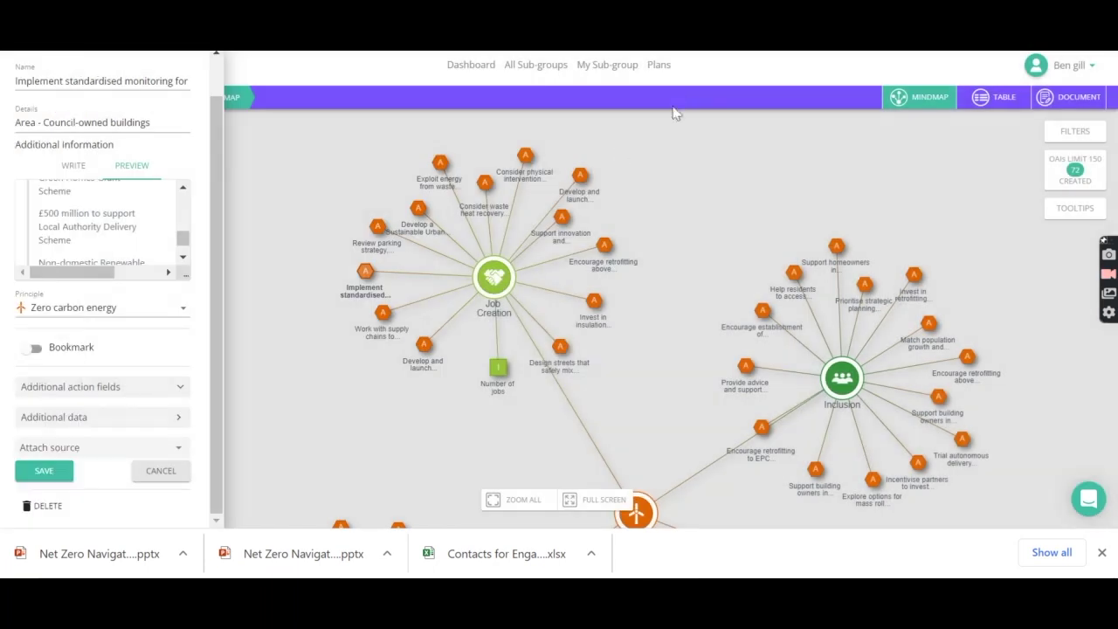
- Expand the Additional action fields, then cancel out of the action details without saving
left_click(180, 386)
scroll(176, 361, "down", 3)
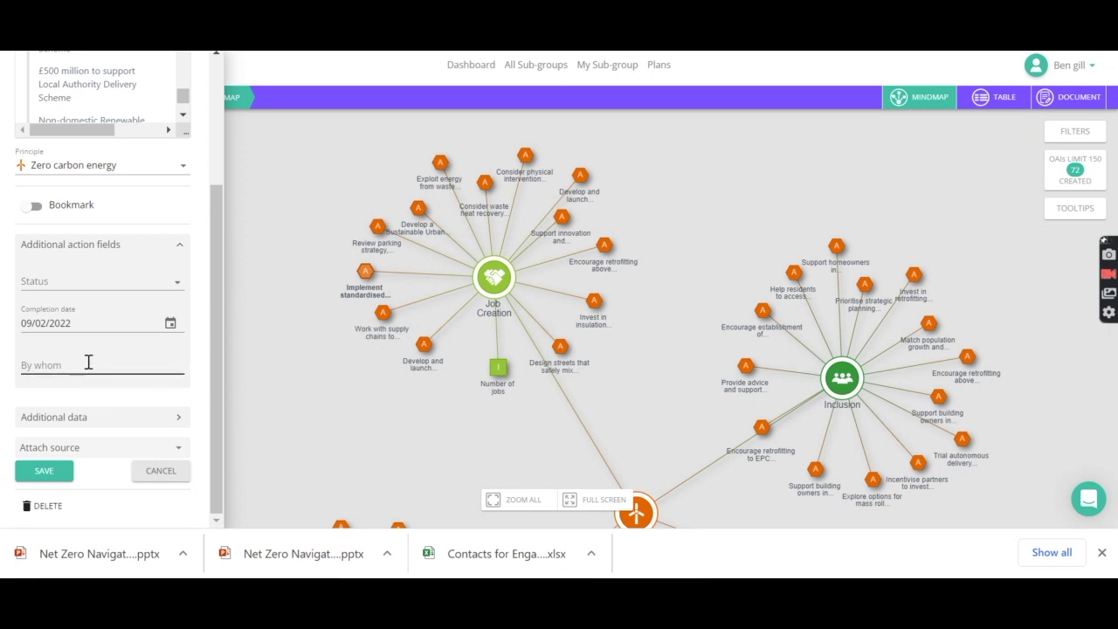
scroll(88, 361, "up", 4)
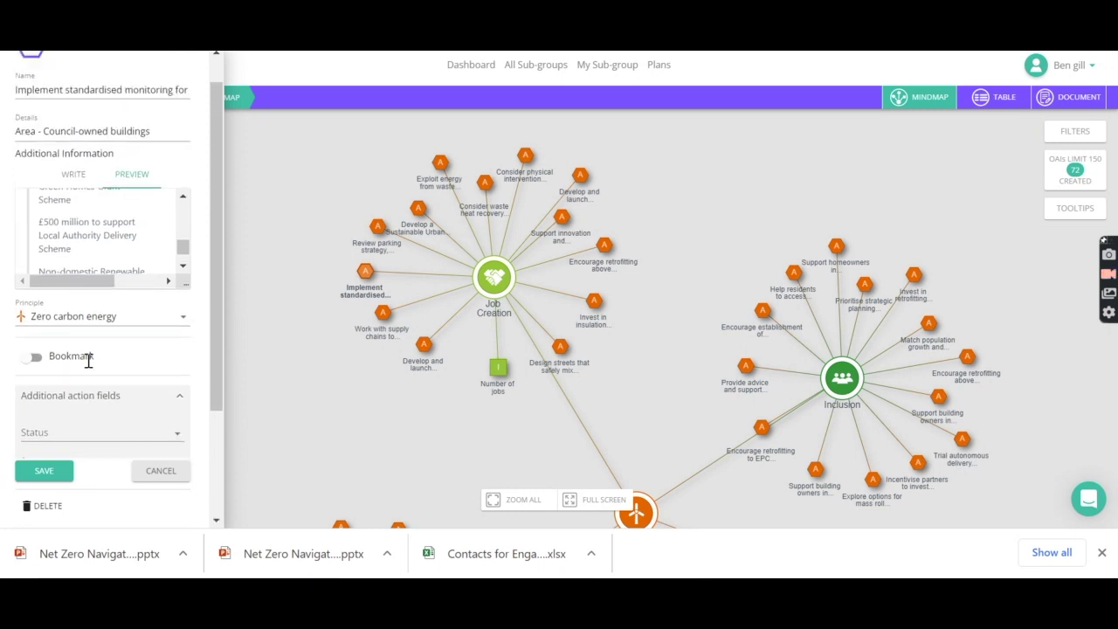
left_click(151, 472)
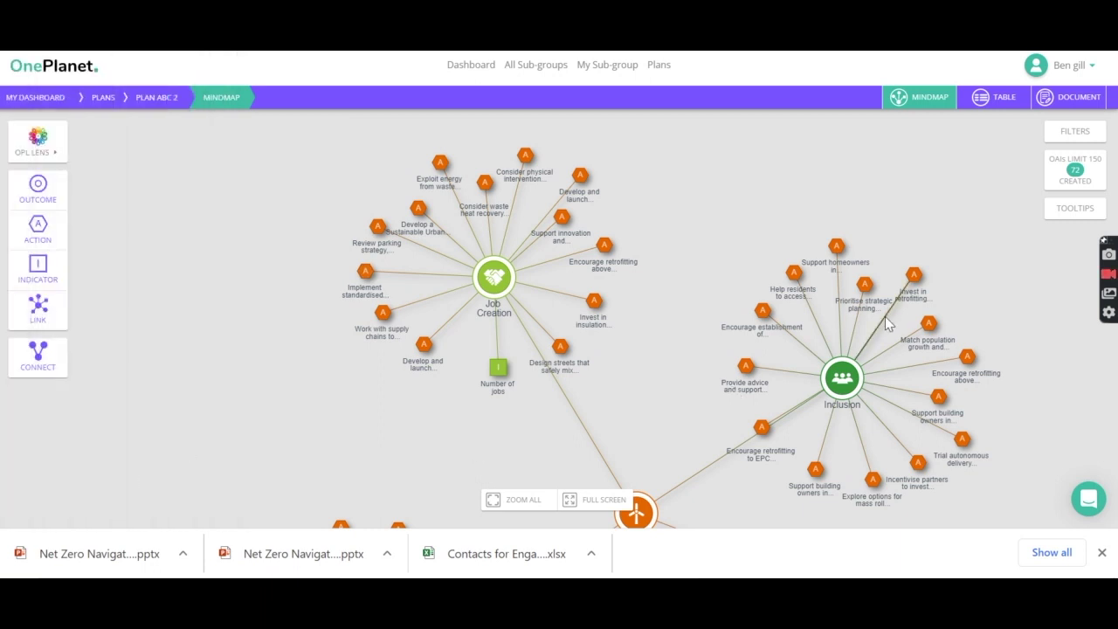
- Zoom out to all mindmap clusters, then switch Plan ABC 2 to the table view
scroll(885, 316, "down", 3)
mouse_move(706, 375)
left_mouse_down()
mouse_move(600, 279)
mouse_move(598, 258)
left_mouse_up()
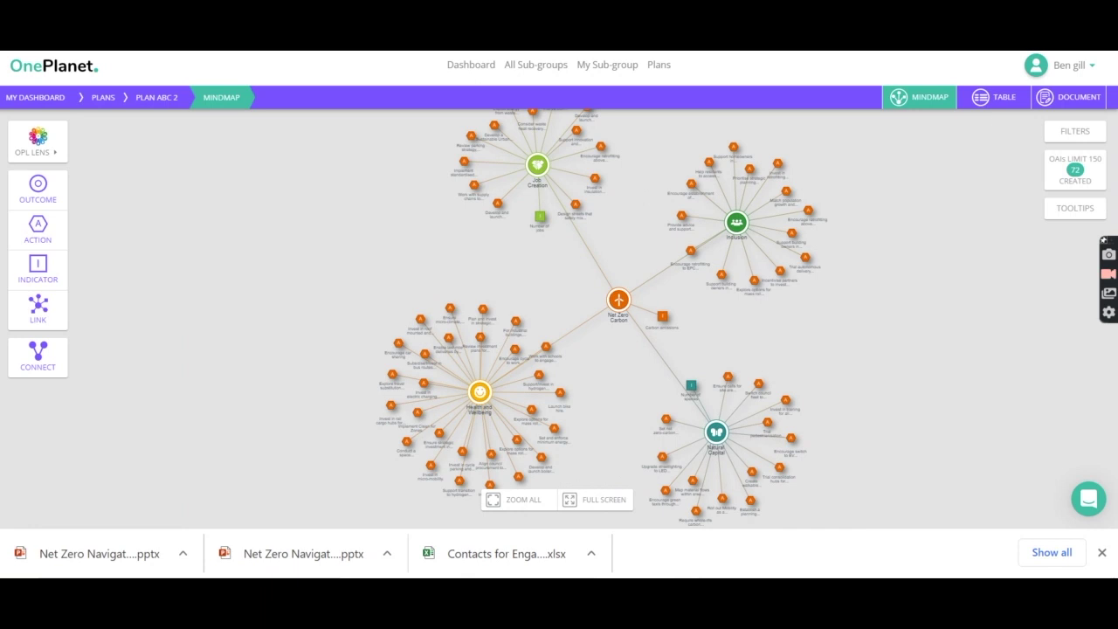
left_click(993, 97)
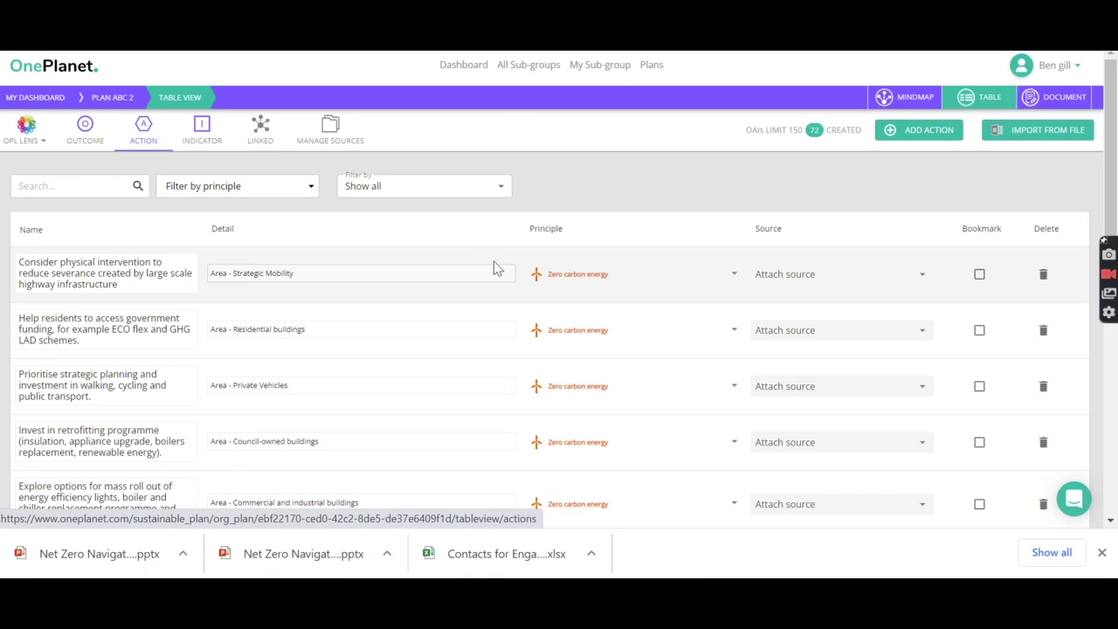
- Switch Plan ABC 2 to document view and scroll through its actions and progress updates
left_click(1054, 97)
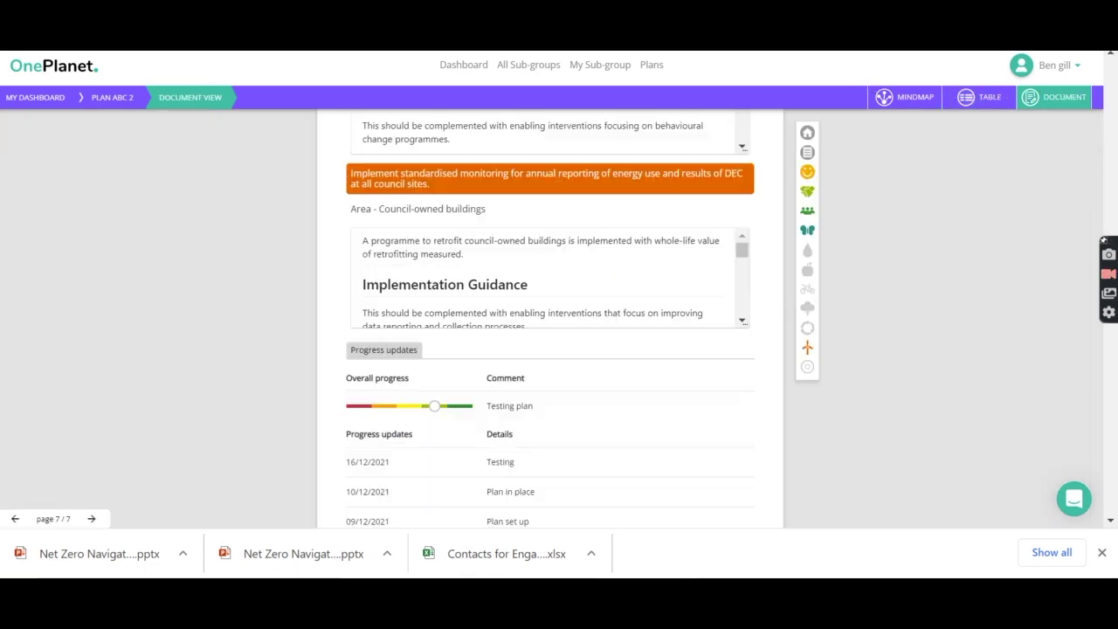
scroll(870, 360, "up", 1)
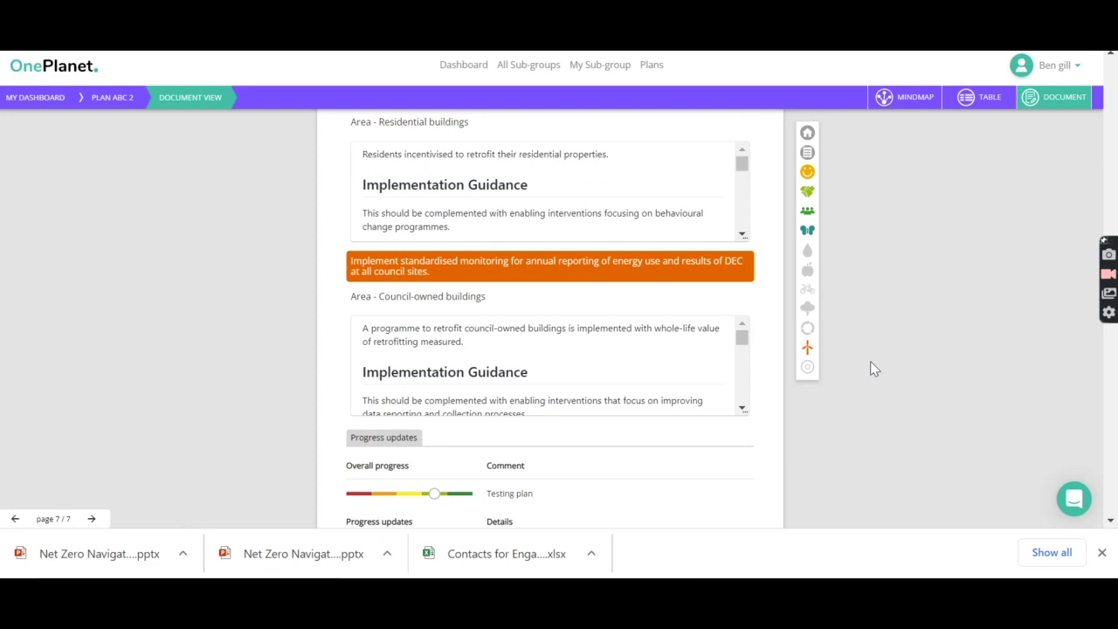
scroll(870, 361, "up", 3)
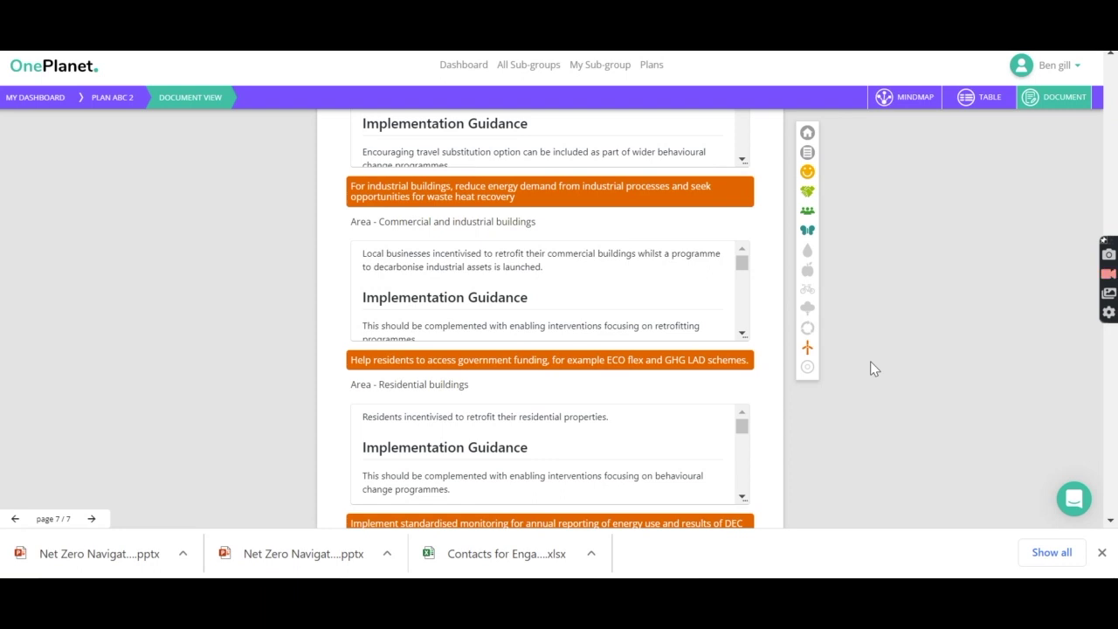
scroll(870, 361, "down", 10)
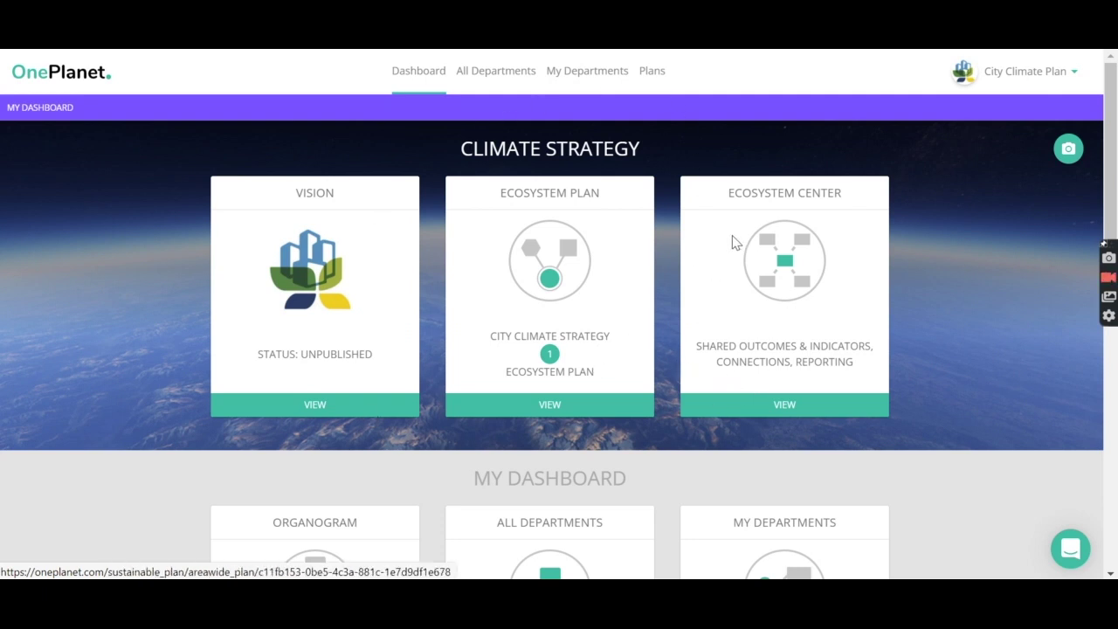
- Scroll down the dashboard and browse the All Departments list
scroll(733, 242, "down", 3)
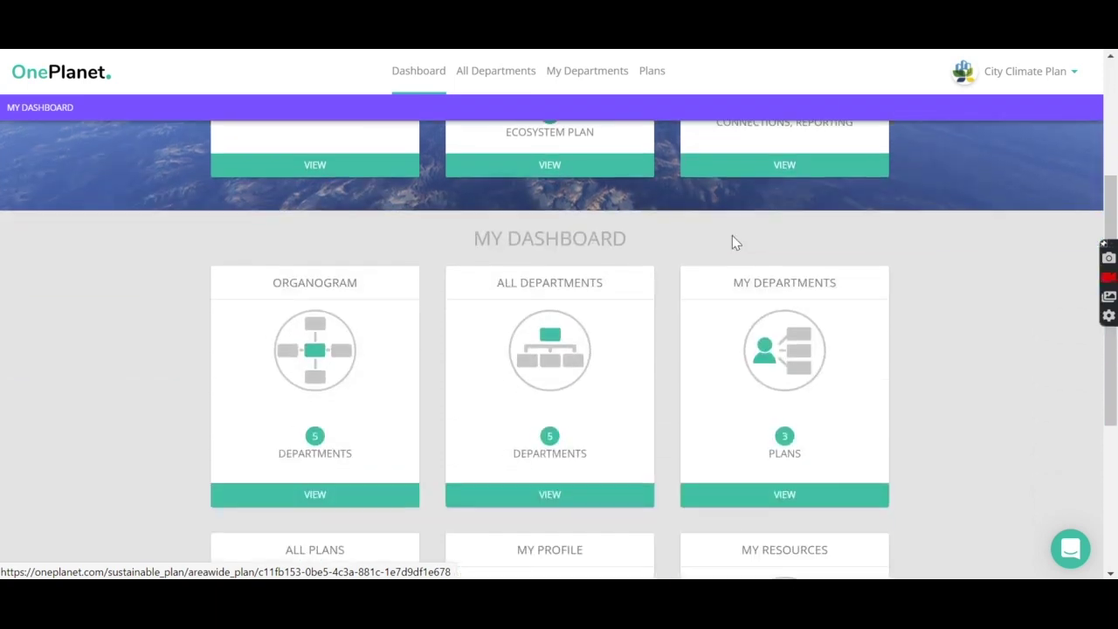
scroll(587, 303, "down", 1)
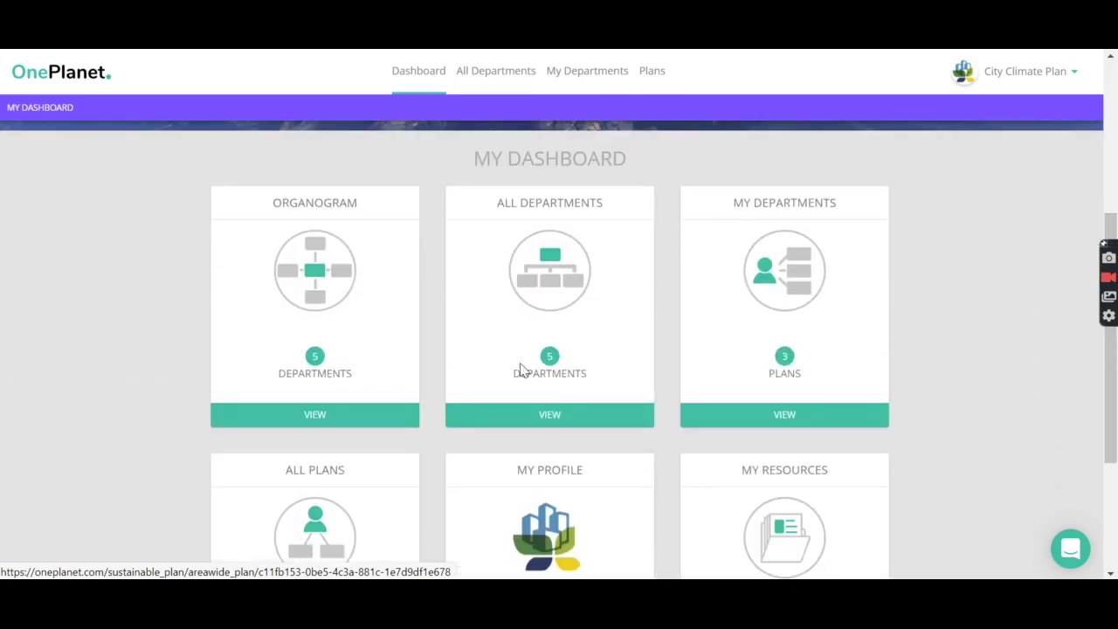
left_click(614, 258)
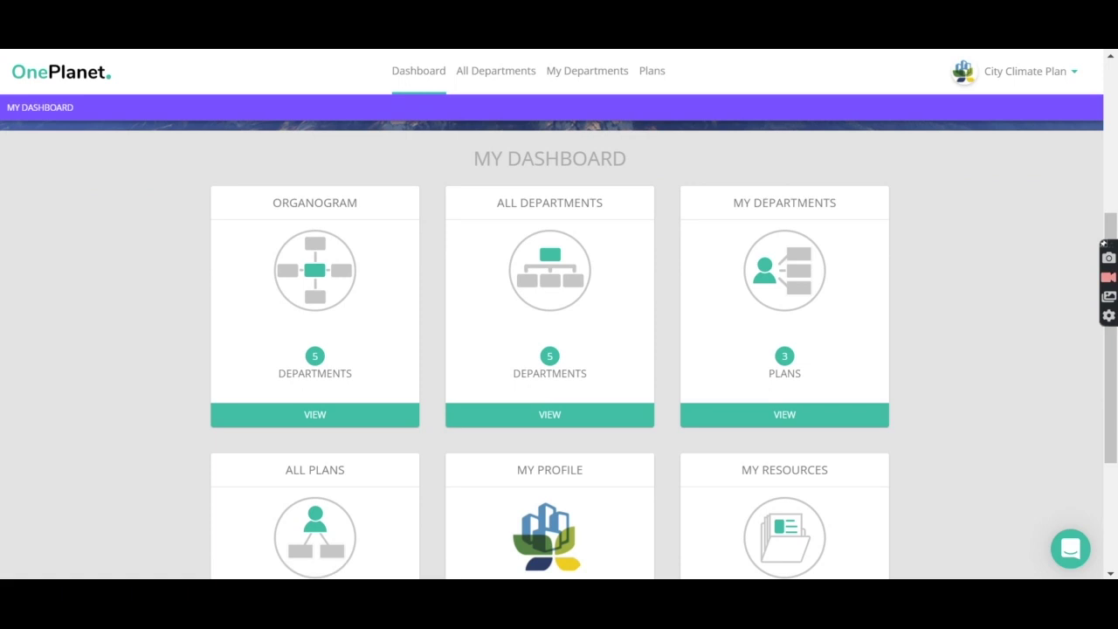
scroll(824, 492, "up", 1)
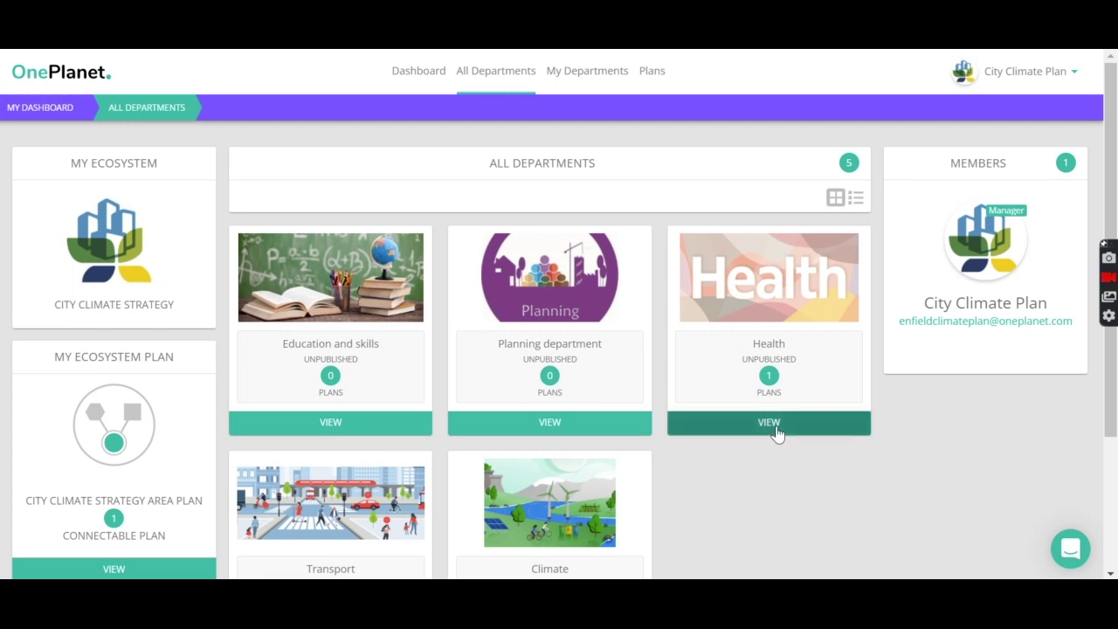
scroll(787, 408, "down", 1)
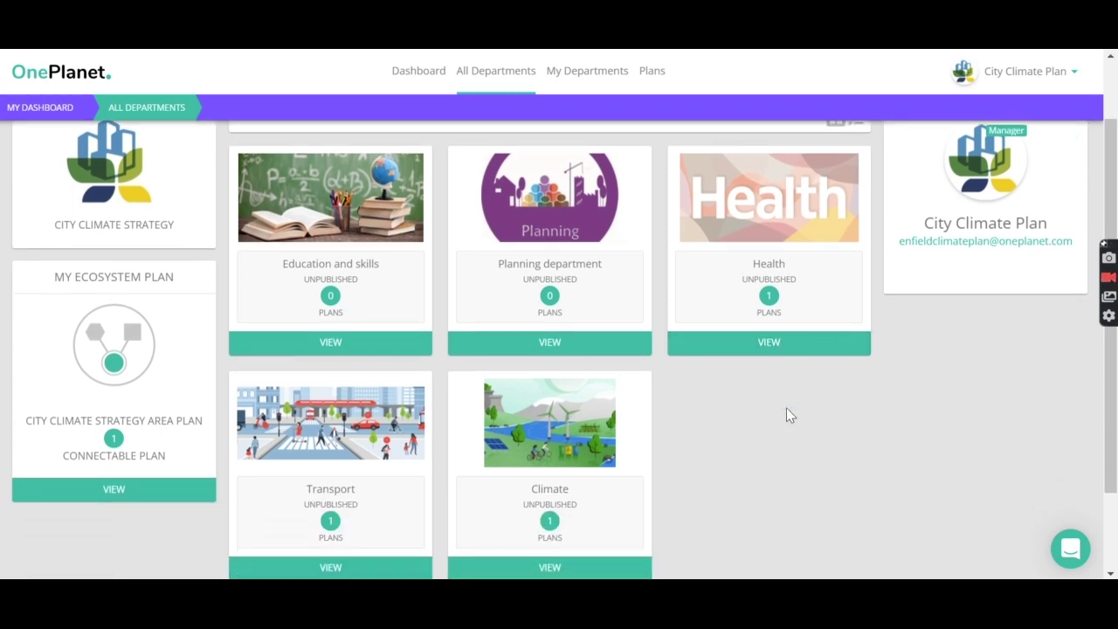
- Return to the dashboard and open the City Climate Strategy Ecosystem Plan mindmap
key("alt+Left")
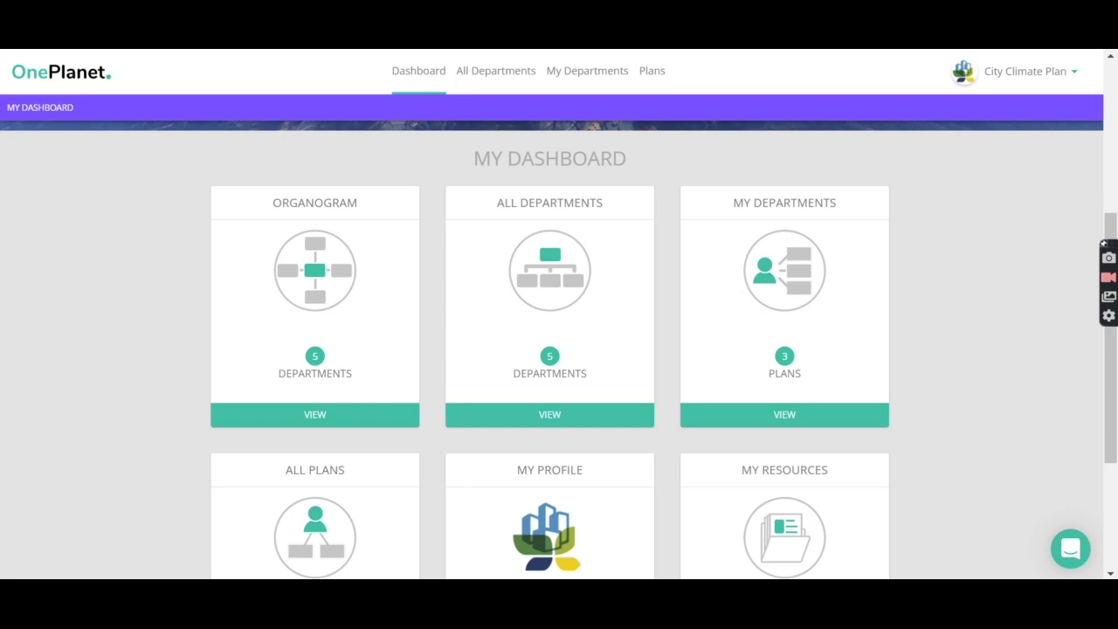
scroll(586, 287, "up", 4)
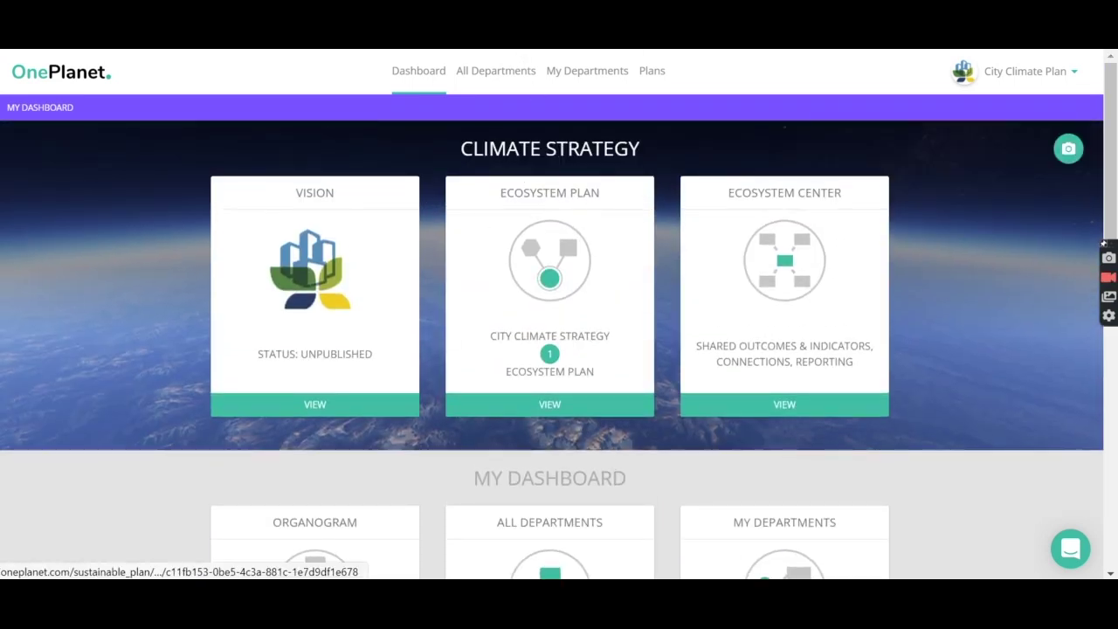
left_click(449, 229)
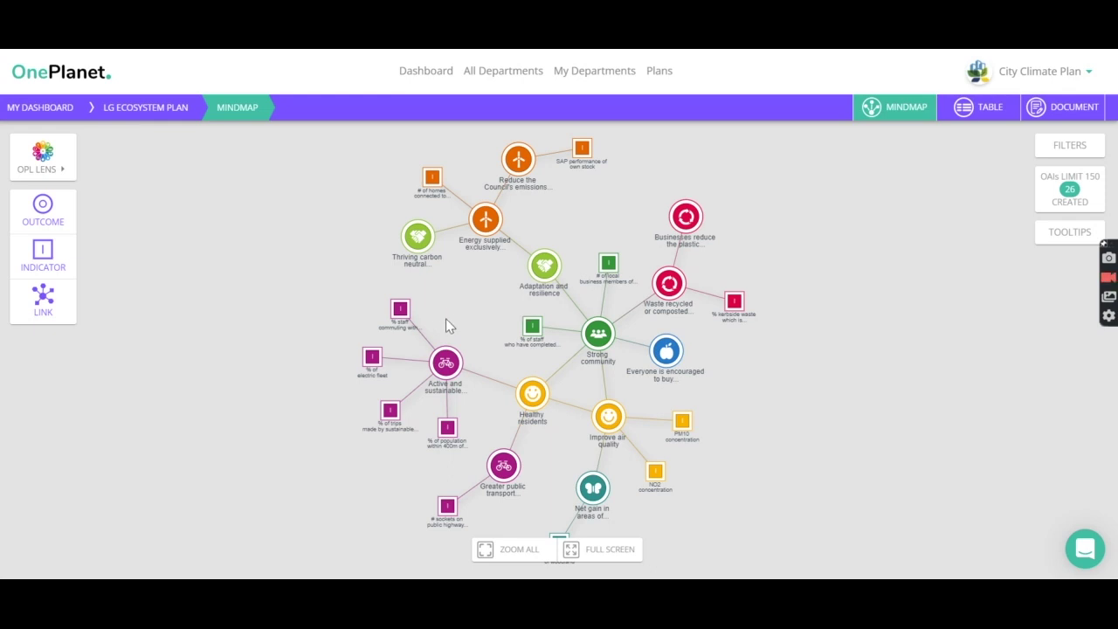
- Zoom into the mindmap and open the '% staff commuting with sustainable transport modes' indicator details
scroll(447, 324, "up", 5)
scroll(448, 323, "up", 2)
left_click_drag(452, 327, 512, 324)
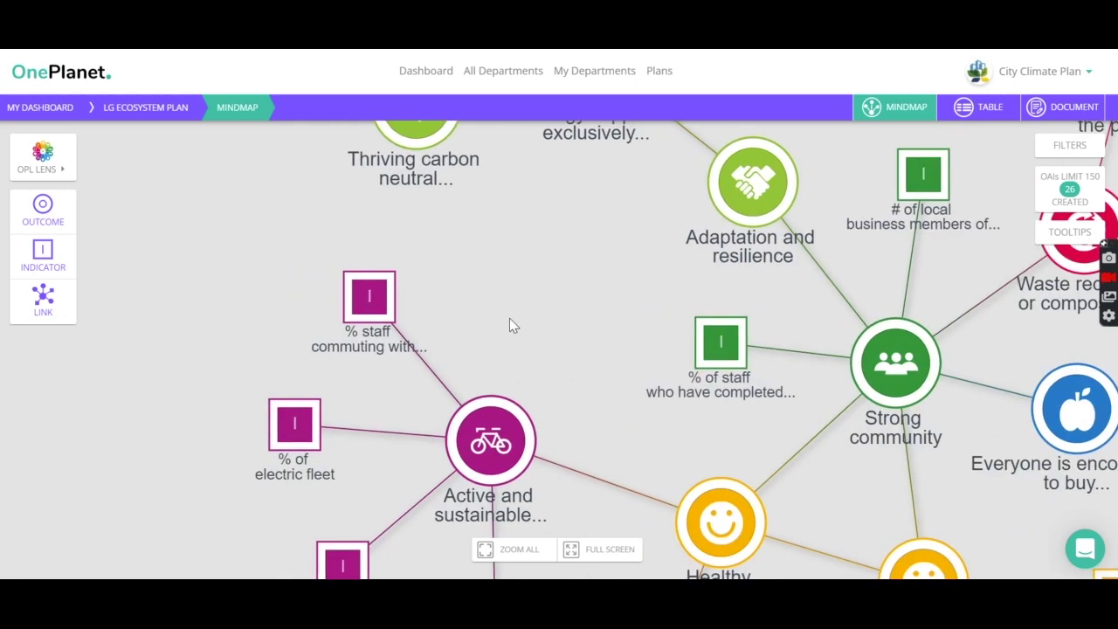
left_click(390, 282)
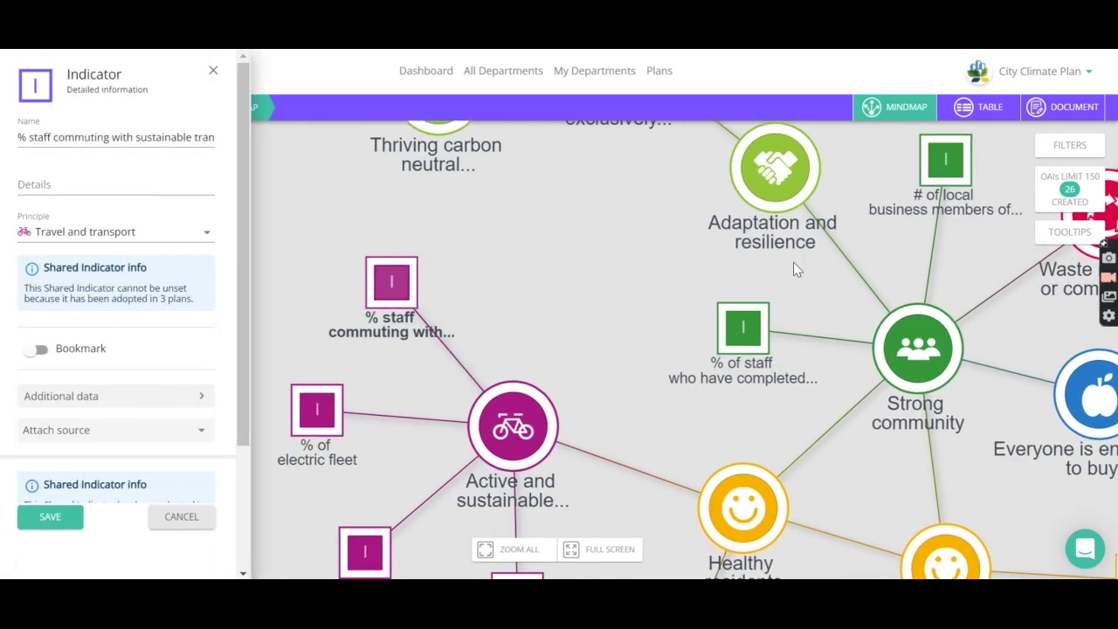
left_click_drag(242, 159, 229, 328)
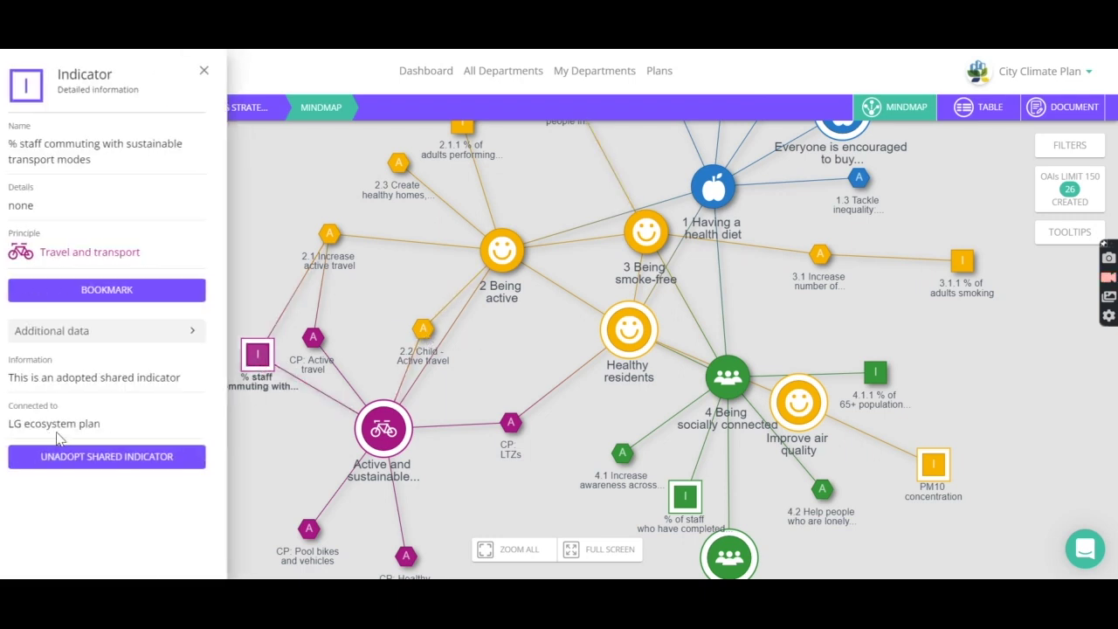
- Review the indicator's Progress Updates and Stories, then close the data window and Indicator panel
left_click(103, 335)
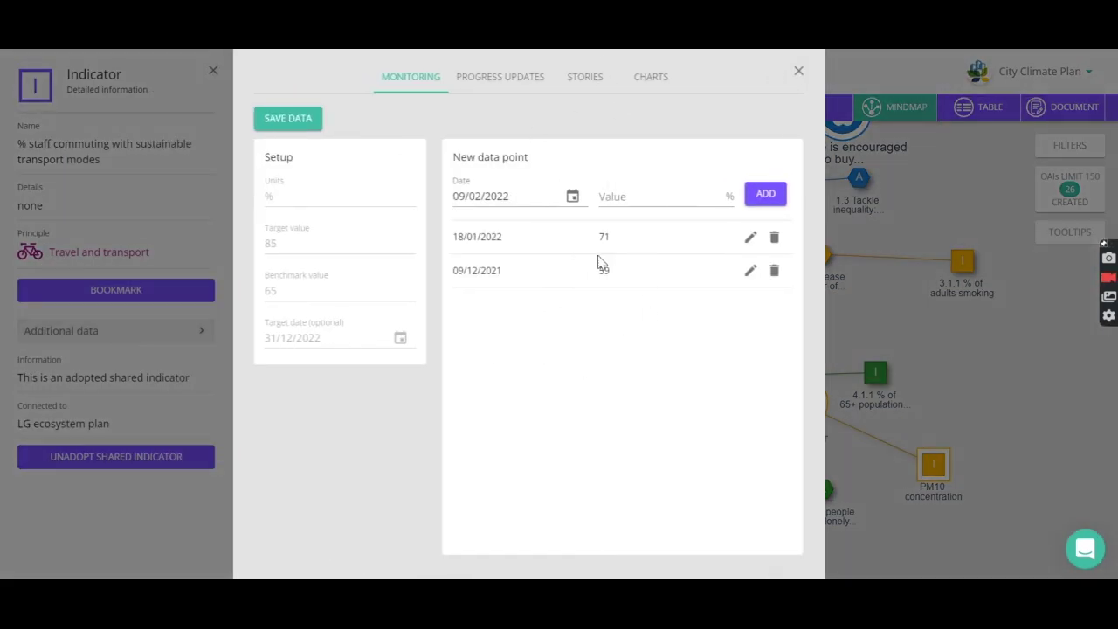
left_click(496, 86)
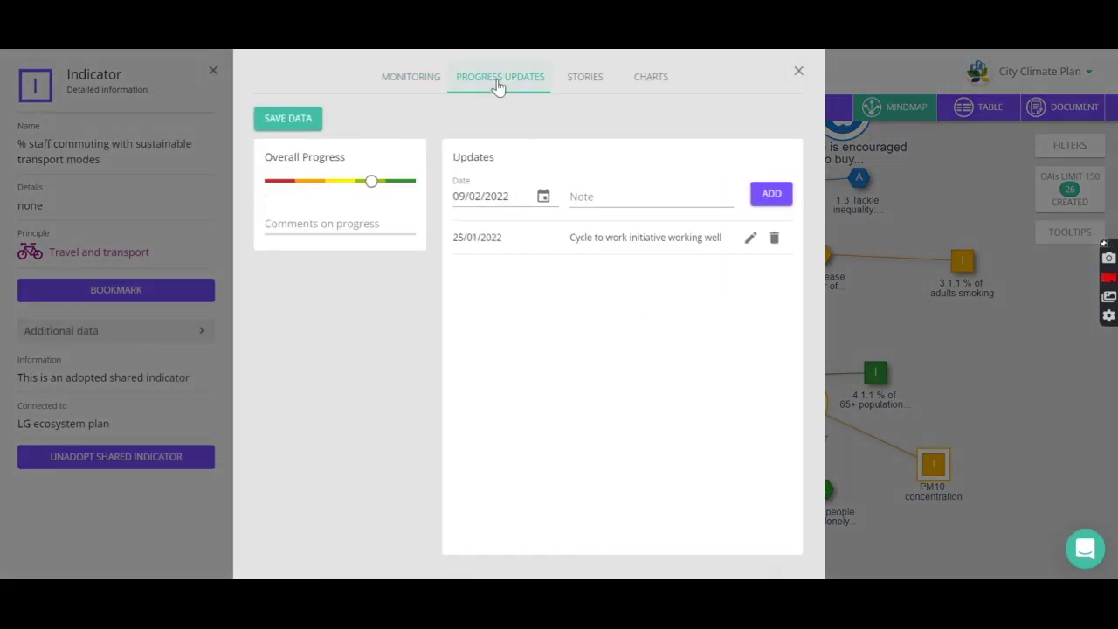
left_click(585, 88)
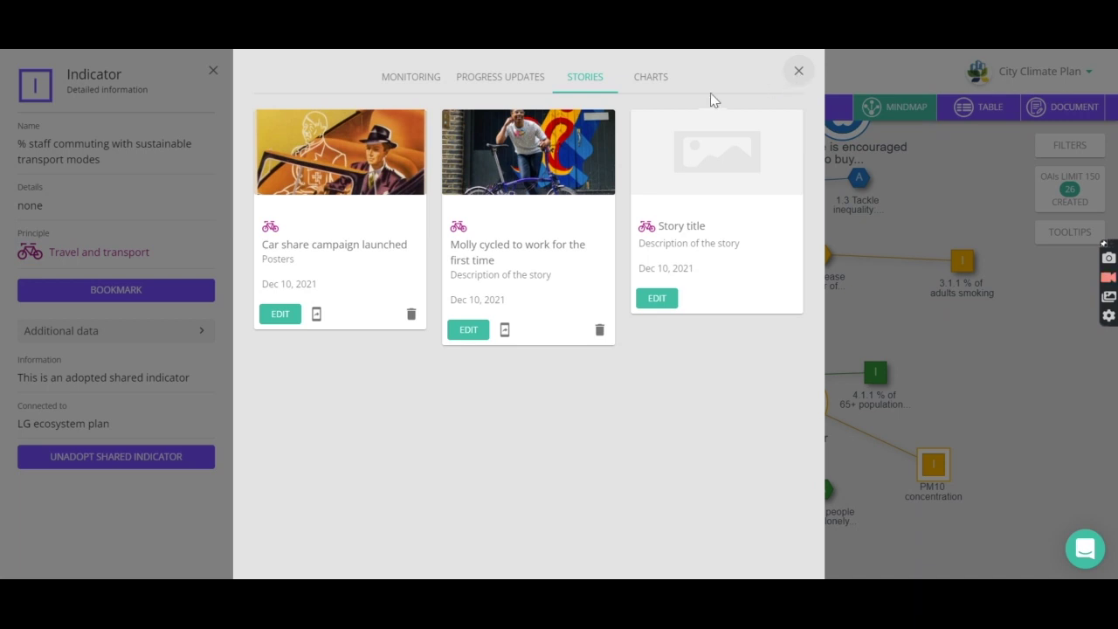
left_click(796, 74)
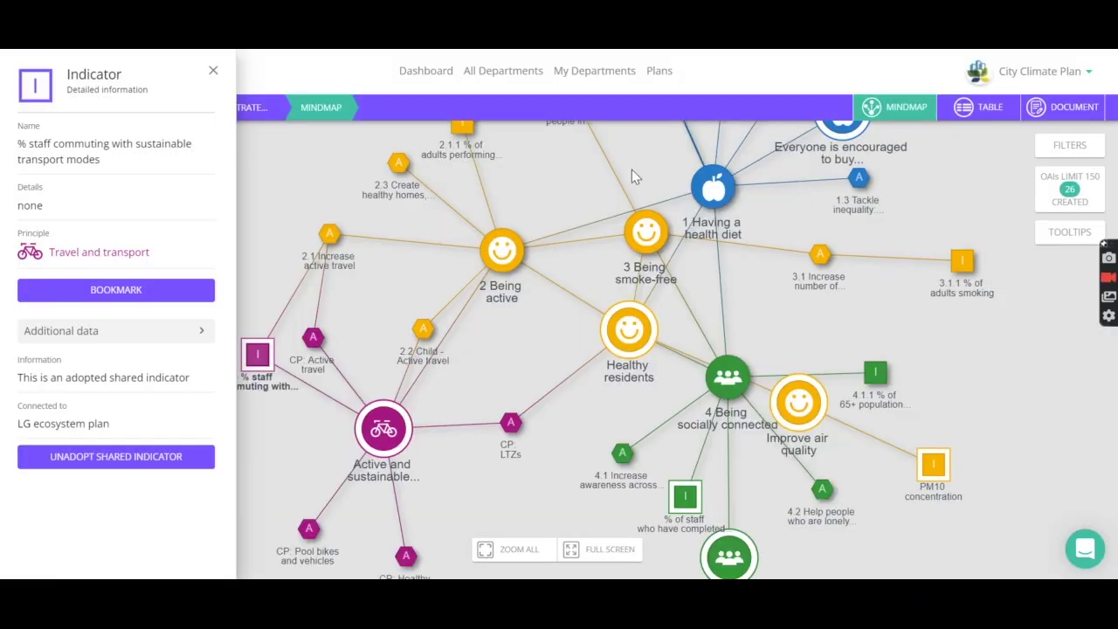
left_click(212, 69)
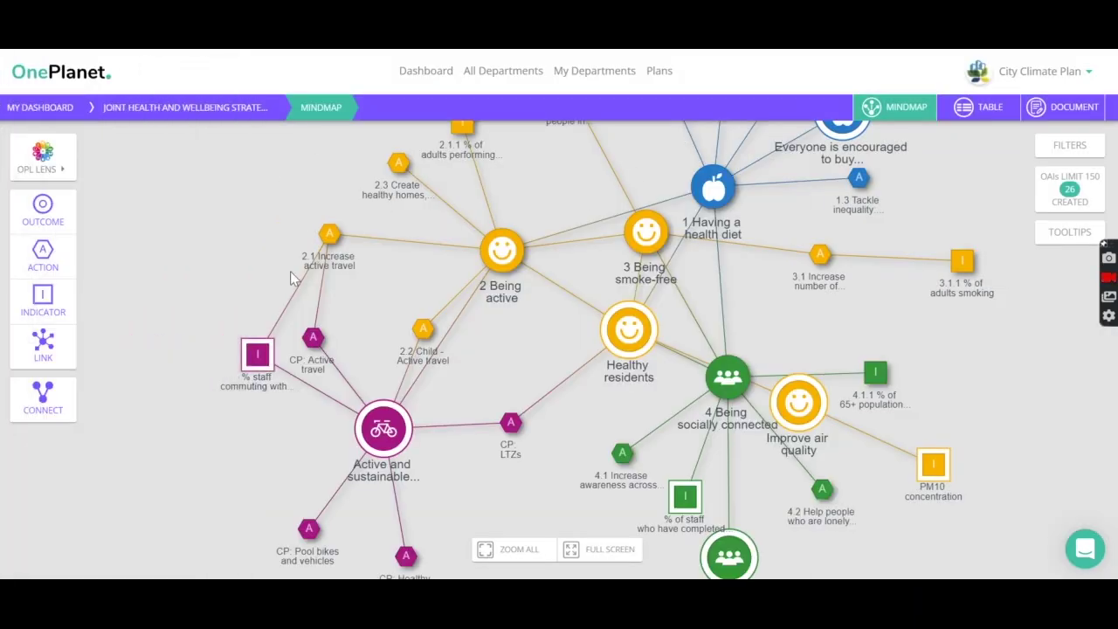
scroll(290, 269, "up", 5)
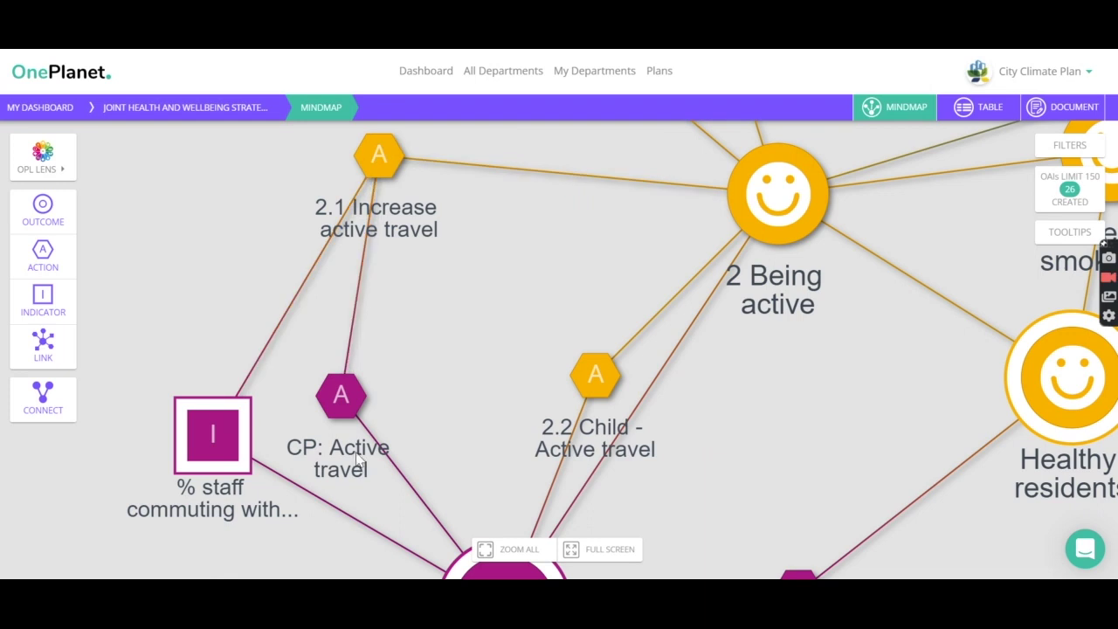
scroll(442, 356, "down", 2)
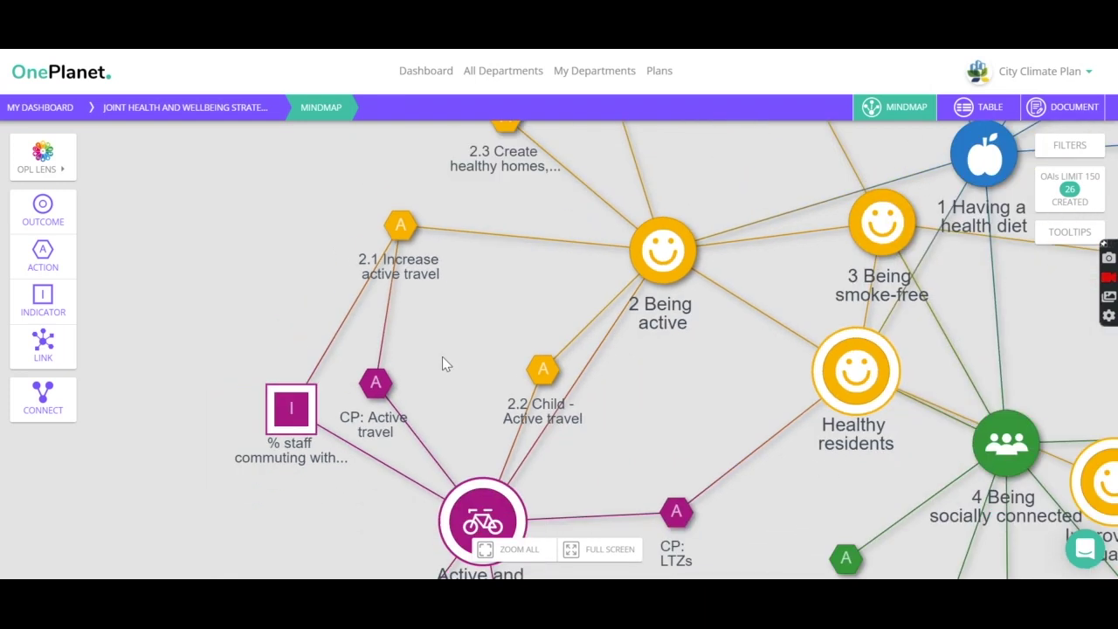
scroll(450, 306, "down", 1)
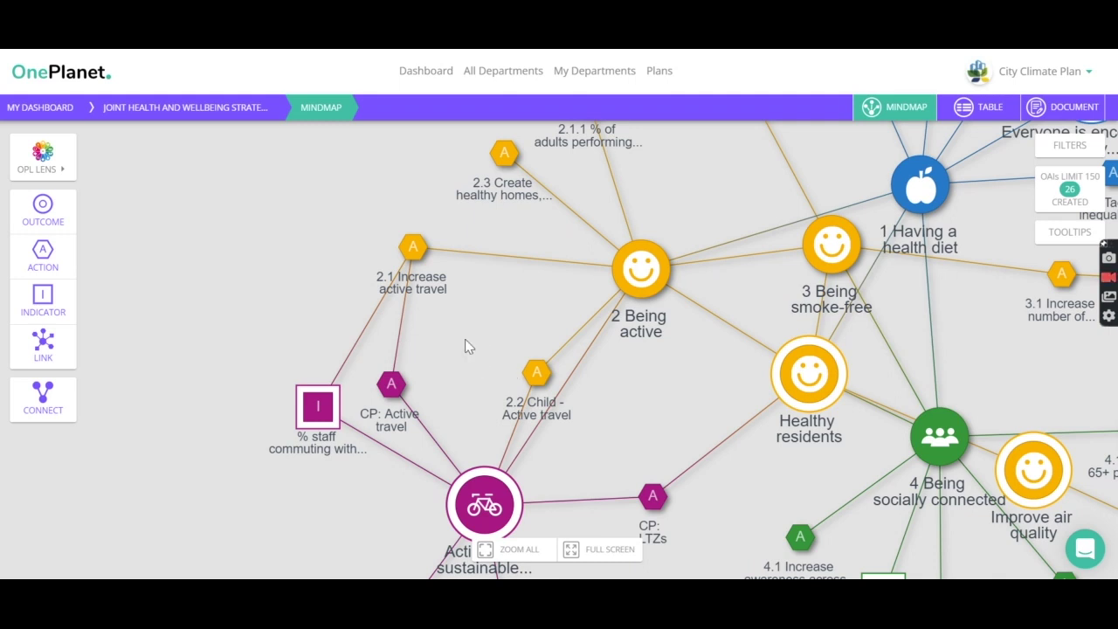
- Open the 'CP: Active travel' action and review its Progress Updates under Additional data
left_click(394, 384)
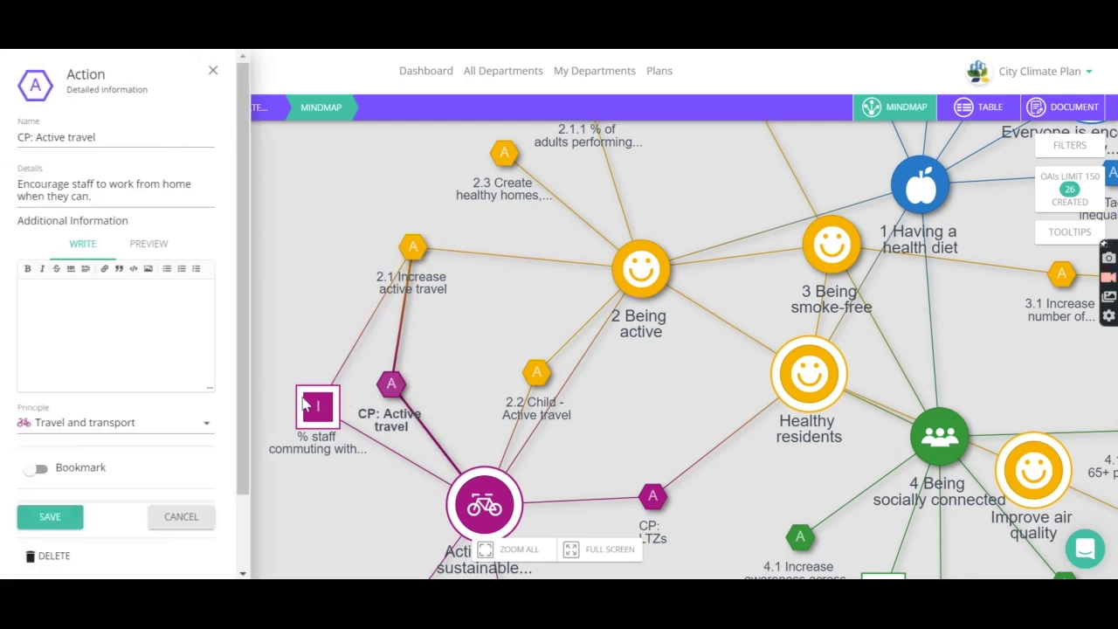
scroll(191, 394, "down", 1)
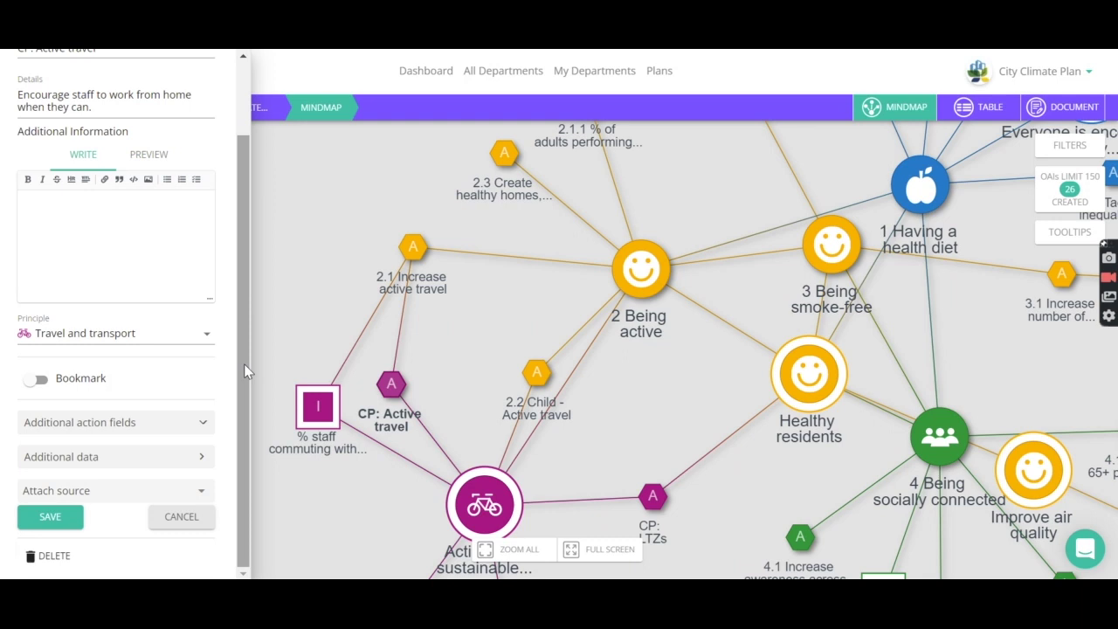
left_click(172, 458)
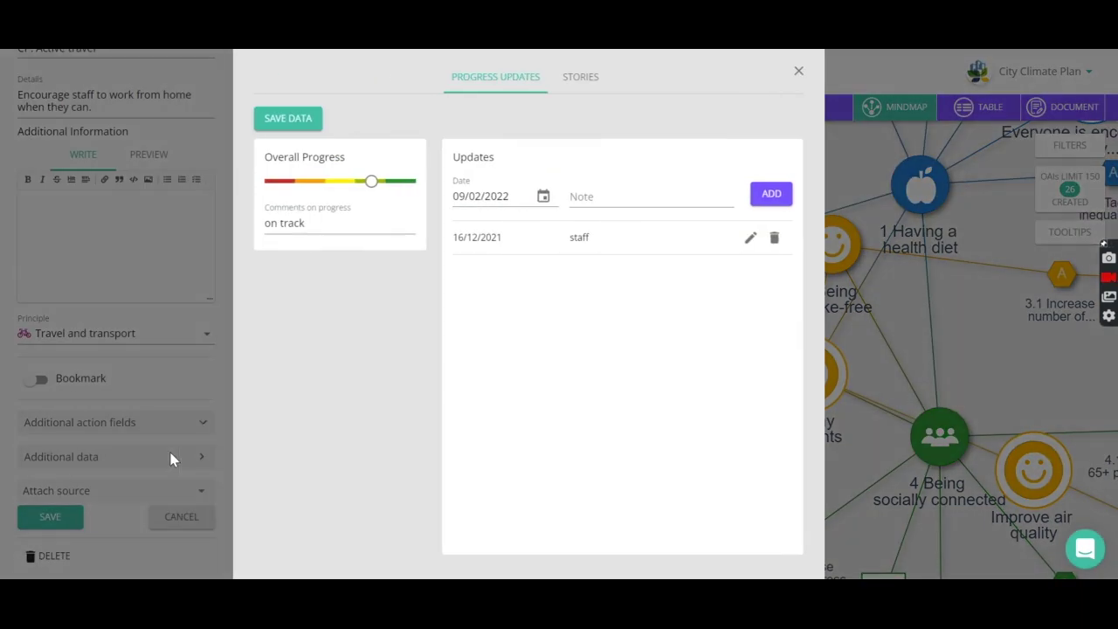
left_click(797, 71)
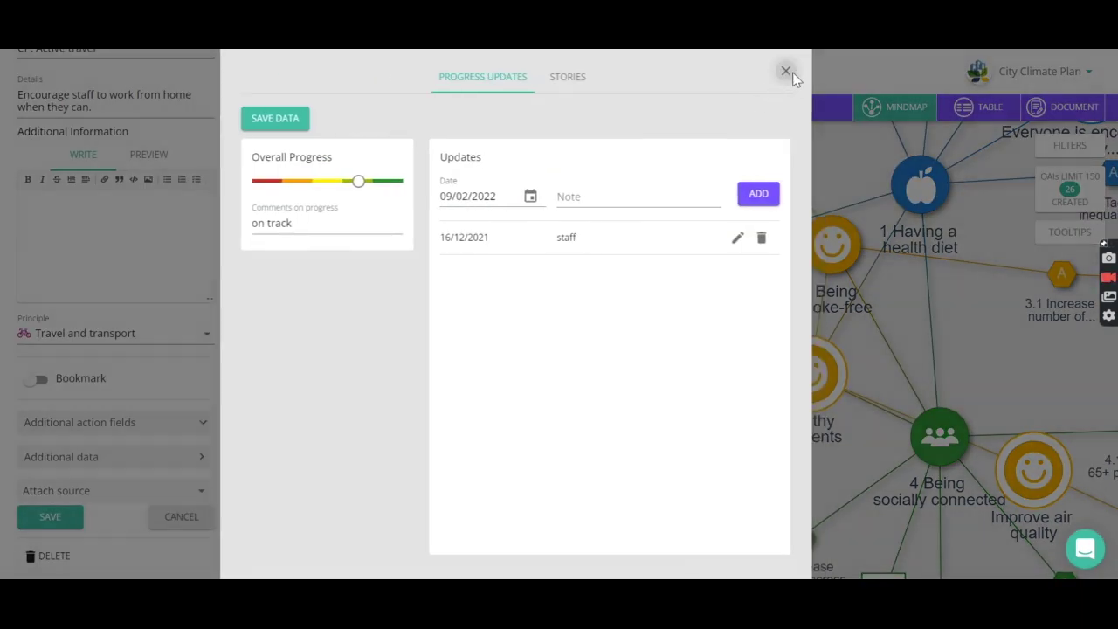
- Close the action details panel and return to the Dashboard
scroll(245, 288, "up", 1)
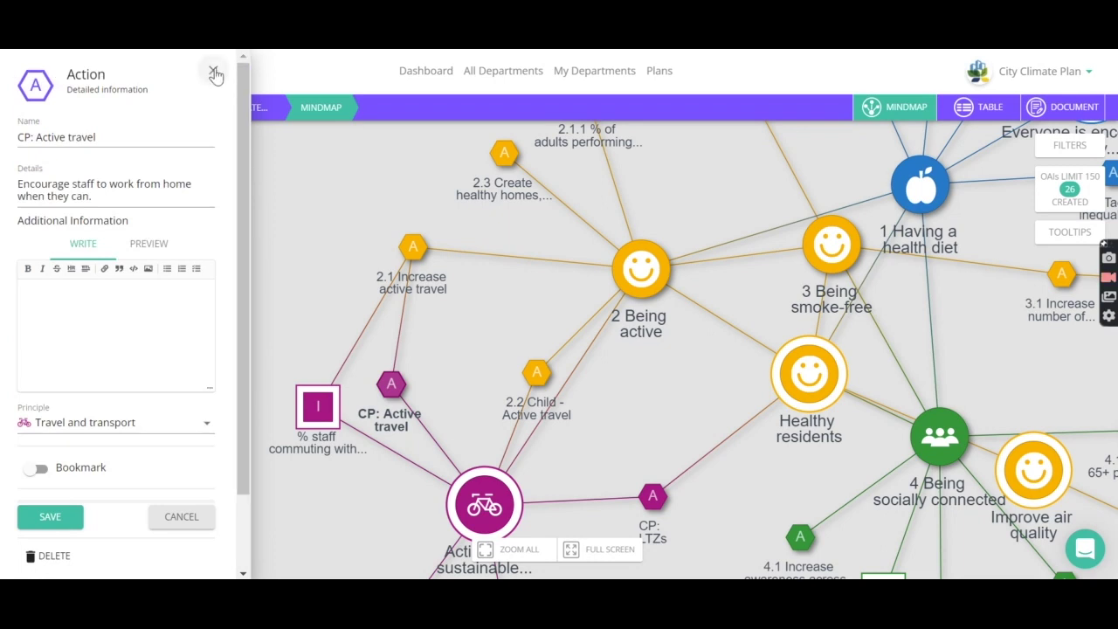
left_click(212, 70)
left_click(39, 106)
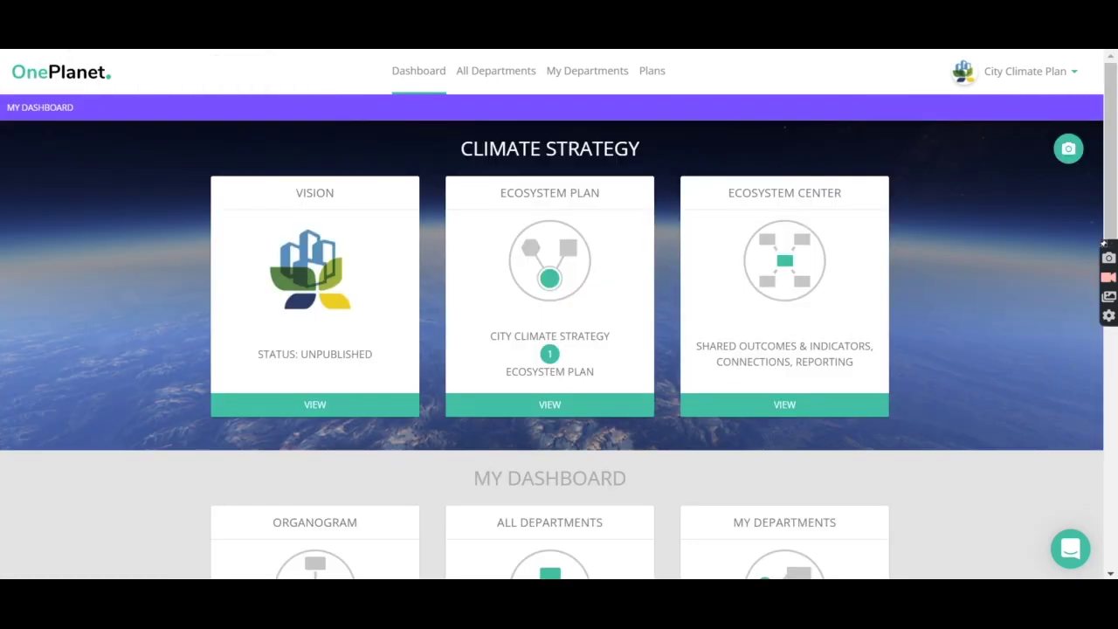